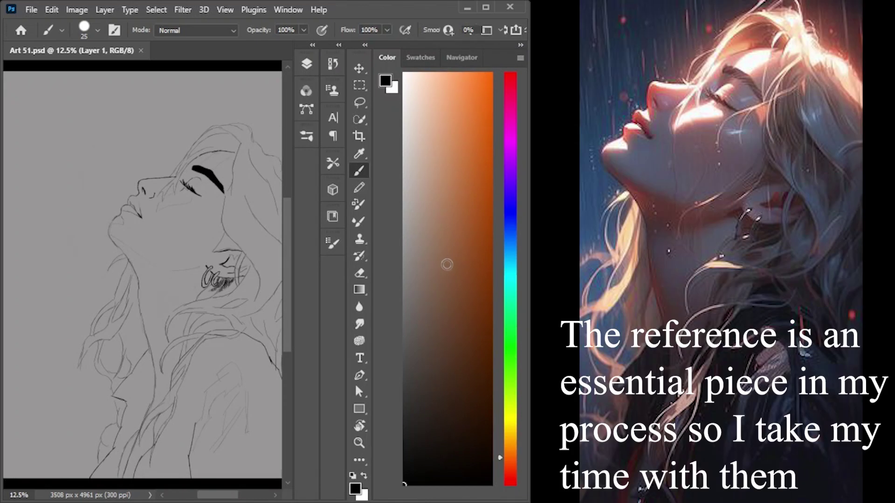
Block in the whole figure under the sketch on Layer 1 with a slightly darker warm gray brush.
left_click(410, 96)
left_click(387, 58)
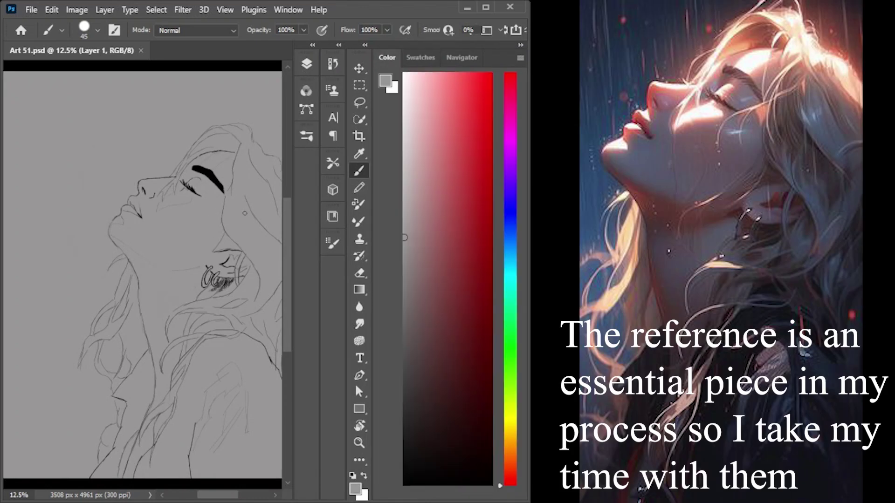
left_click(235, 197, "alt")
mouse_move(161, 265)
left_mouse_down()
mouse_move(240, 172)
mouse_move(129, 279)
mouse_move(247, 167)
left_mouse_up()
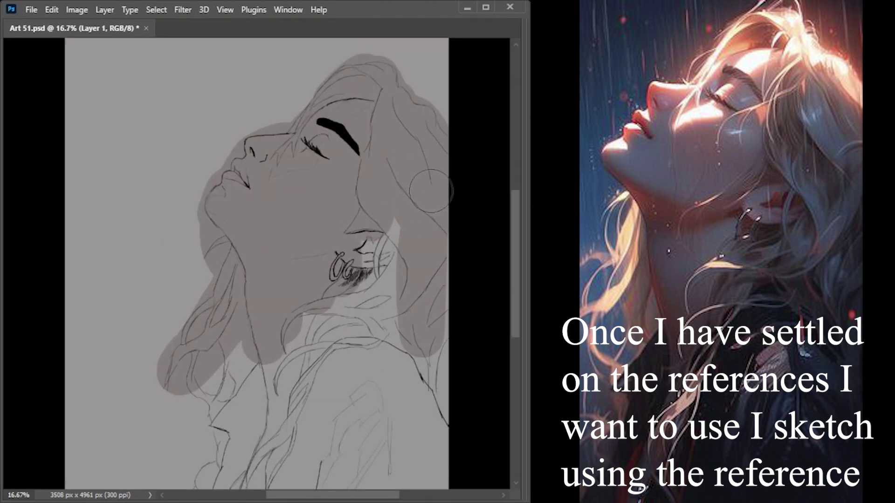
left_click_drag(373, 205, 379, 256)
mouse_move(279, 261)
left_mouse_down()
mouse_move(314, 320)
mouse_move(433, 289)
mouse_move(499, 314)
left_mouse_up()
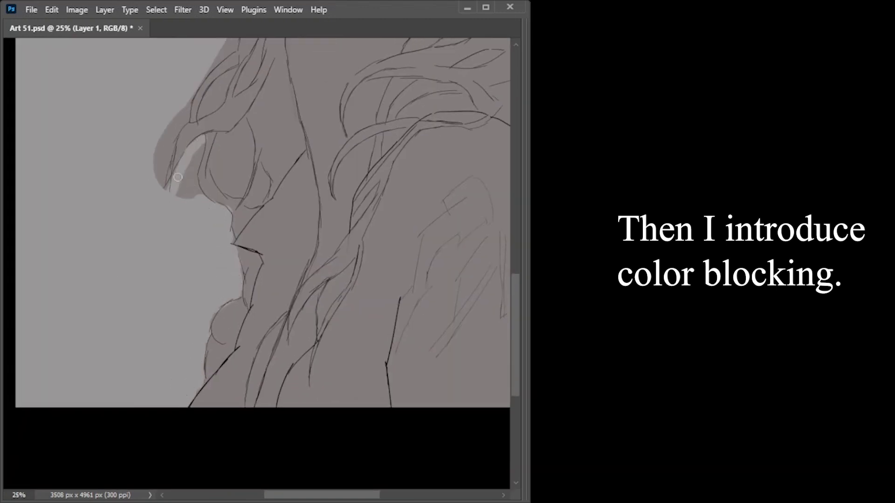
Erase the excess gray around the loose hair strands, the chin and the face profile.
scroll(247, 256, "up", 5)
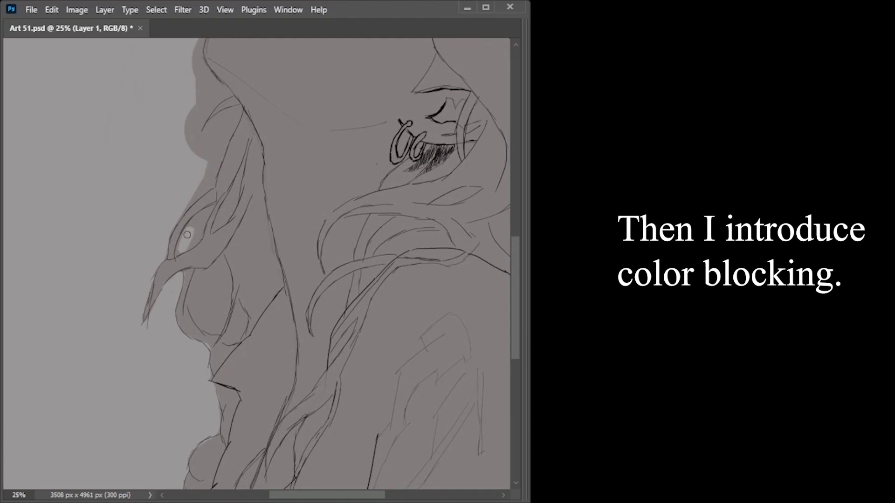
left_click_drag(207, 213, 212, 206)
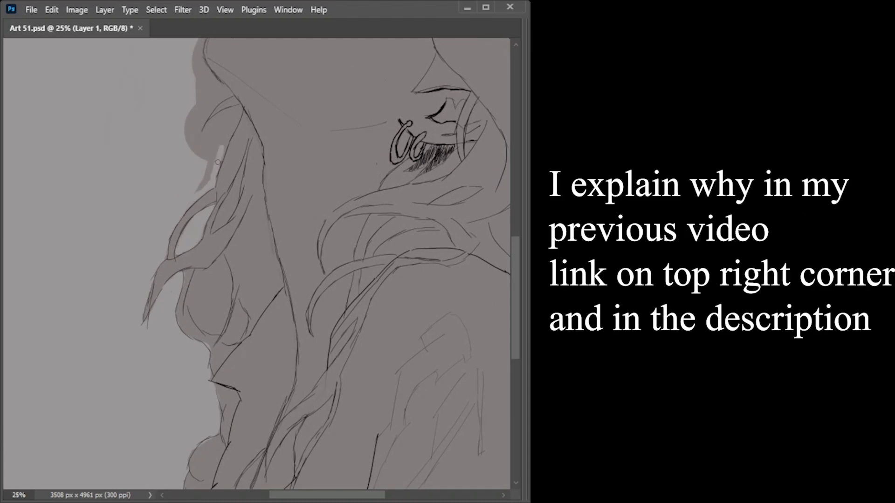
scroll(195, 363, "down", 1)
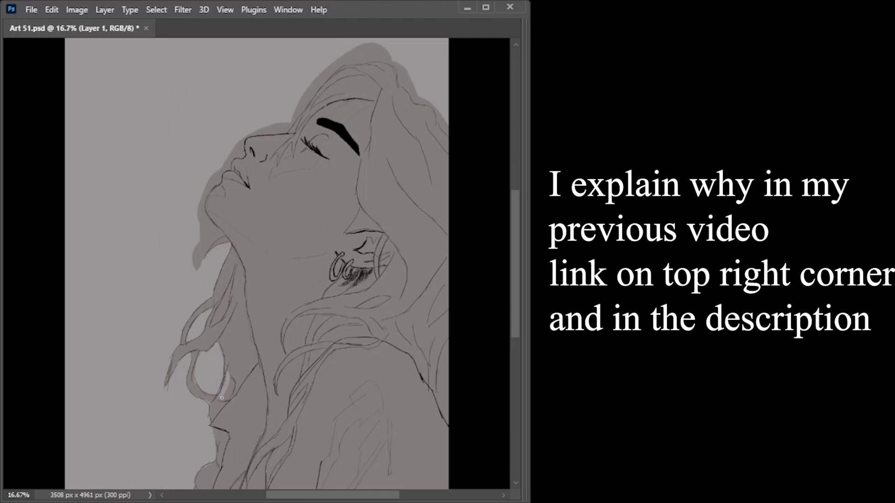
mouse_move(200, 260)
left_mouse_down()
mouse_move(221, 236)
mouse_move(202, 203)
left_mouse_up()
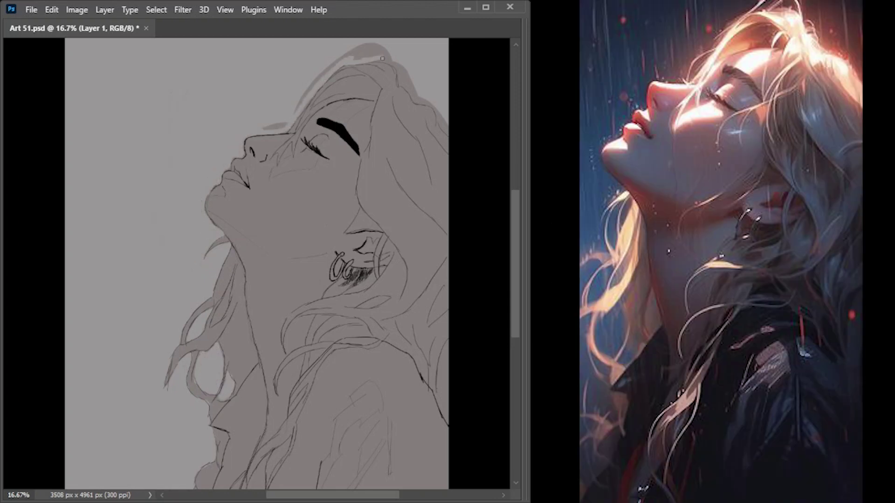
Clean the gray silhouette's edges along the top of the hair and around the lower strands and collar.
scroll(285, 125, "up", 1)
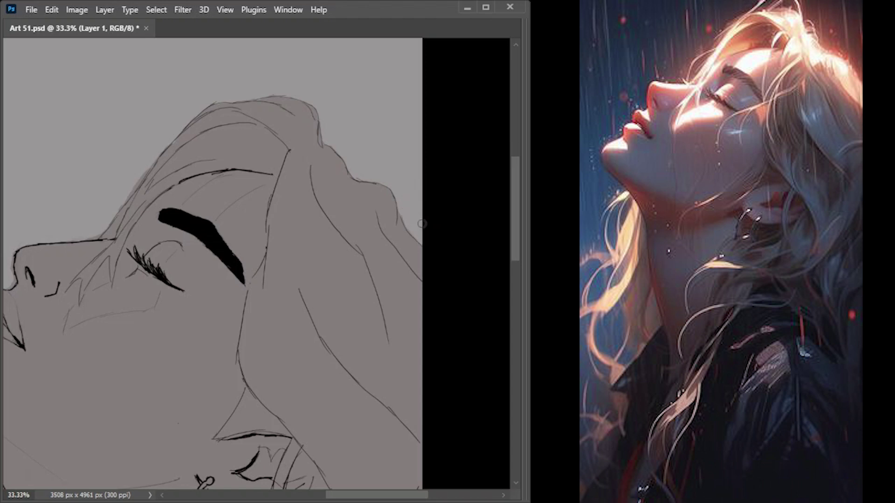
left_click_drag(302, 286, 256, 302)
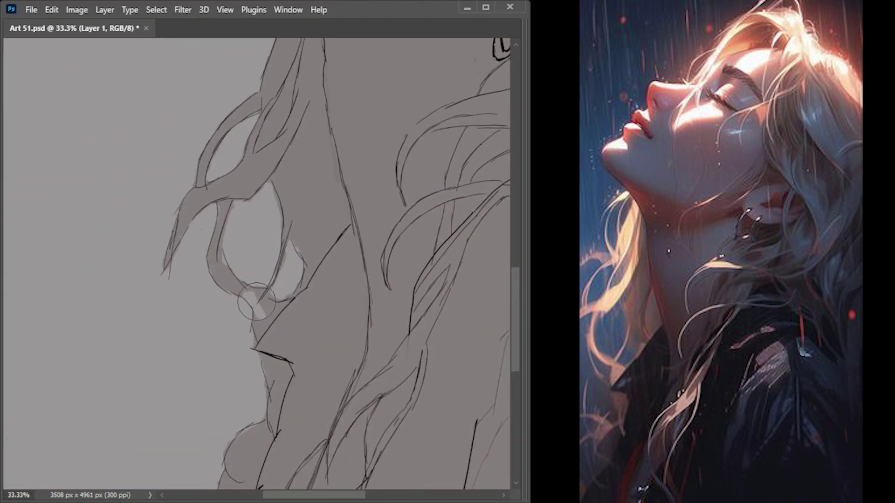
scroll(288, 391, "down", 1)
mouse_move(399, 353)
left_mouse_down()
mouse_move(340, 293)
mouse_move(349, 293)
left_mouse_up()
scroll(323, 227, "down", 1)
Make the skin layer active and choose a dark orange-brown foreground color for the skin.
key("Tab")
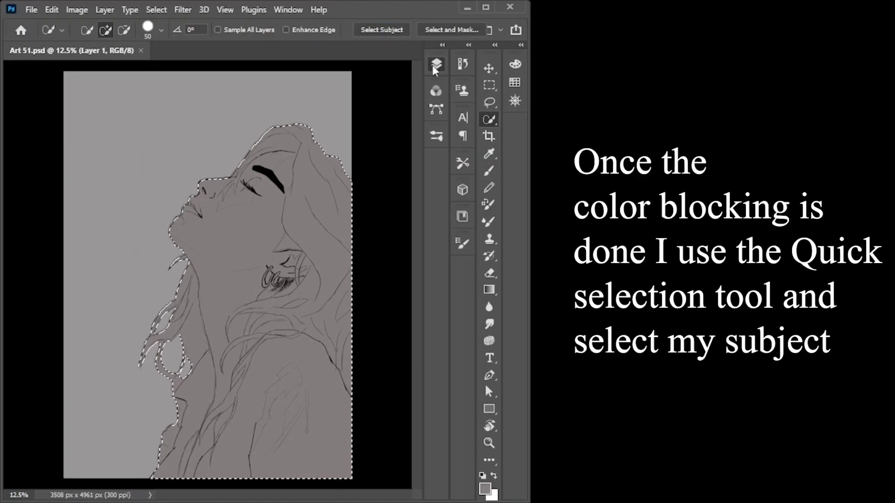
key("alt+]")
key("alt+[")
key("alt+[")
key("alt+]")
key("alt+[")
key("alt+]")
key("alt+]")
left_click(521, 45)
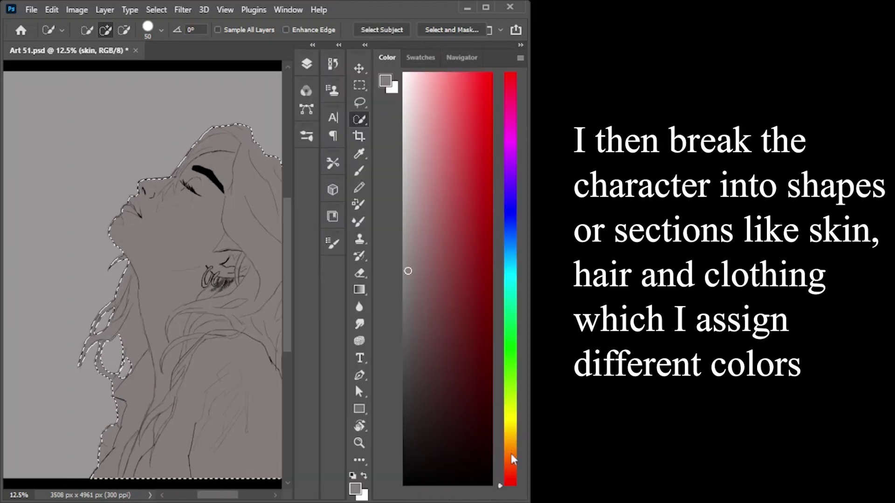
left_click(512, 440)
left_click(485, 231)
left_click(521, 45)
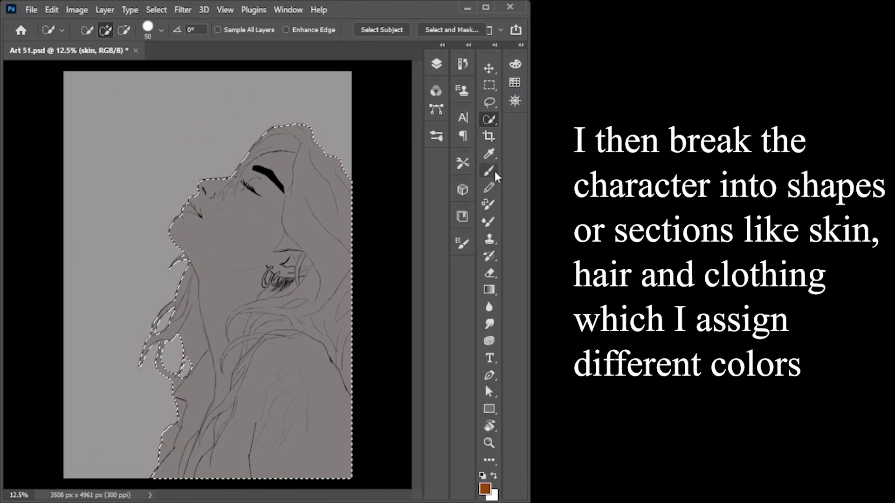
Paint the face, neck and ear orange-brown within the selected silhouette, leaving the strand across the ear clear.
key("b")
key("bracketright")
mouse_move(200, 196)
left_mouse_down()
mouse_move(186, 252)
mouse_move(229, 382)
mouse_move(275, 158)
mouse_move(220, 321)
left_mouse_up()
key("Tab")
mouse_move(279, 340)
left_mouse_down()
mouse_move(271, 391)
mouse_move(270, 359)
mouse_move(294, 332)
left_mouse_up()
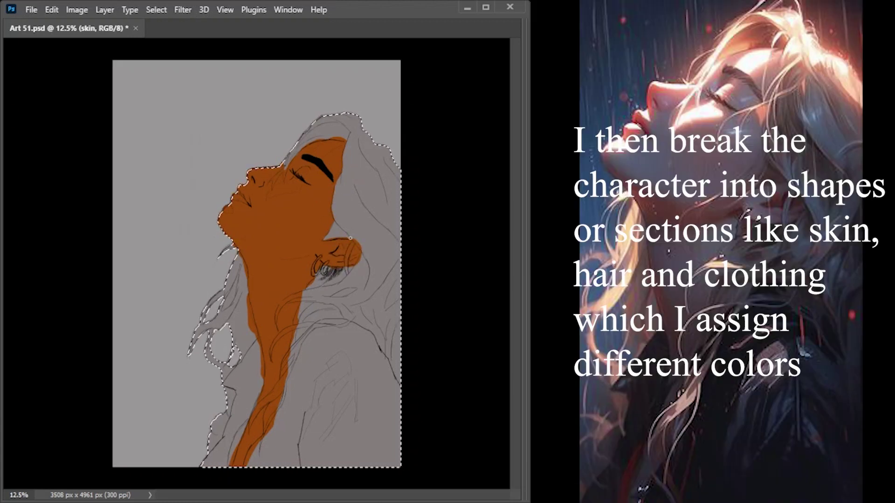
mouse_move(348, 175)
left_mouse_down()
mouse_move(387, 167)
mouse_move(349, 254)
left_mouse_up()
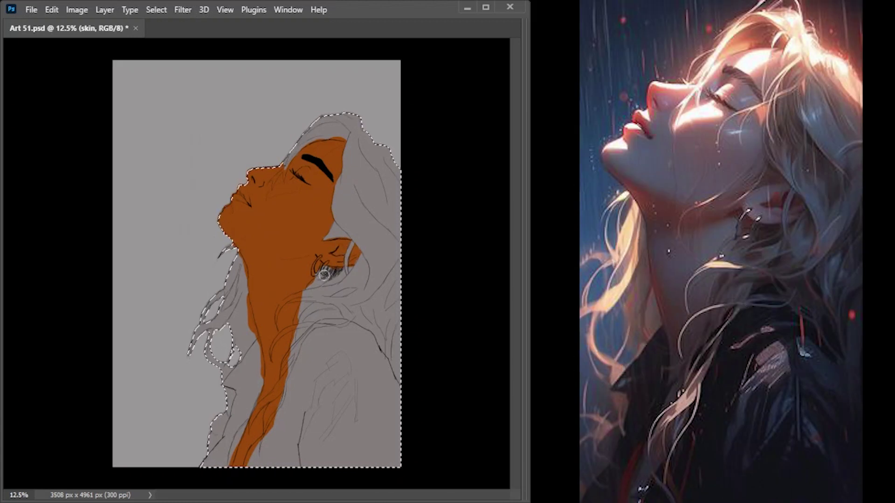
Clear the skin color from behind the ear and from the hair strands curving over the neck.
scroll(293, 275, "up", 2)
left_click_drag(265, 212, 292, 225)
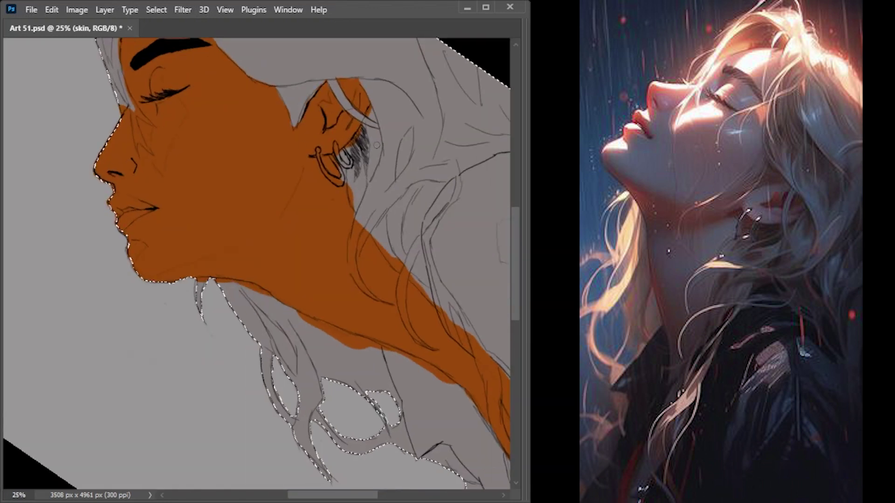
left_click_drag(354, 242, 359, 220)
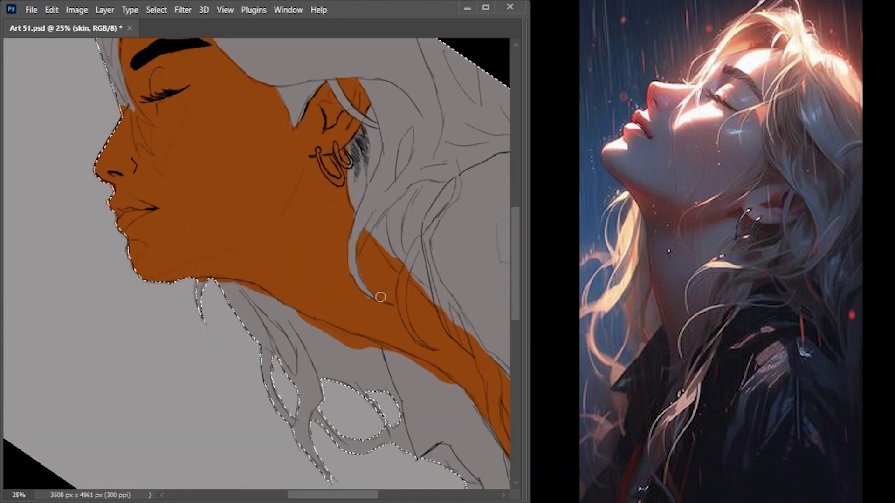
mouse_move(399, 264)
left_mouse_down()
mouse_move(406, 326)
mouse_move(427, 348)
mouse_move(323, 254)
left_mouse_up()
left_click_drag(357, 299, 347, 269)
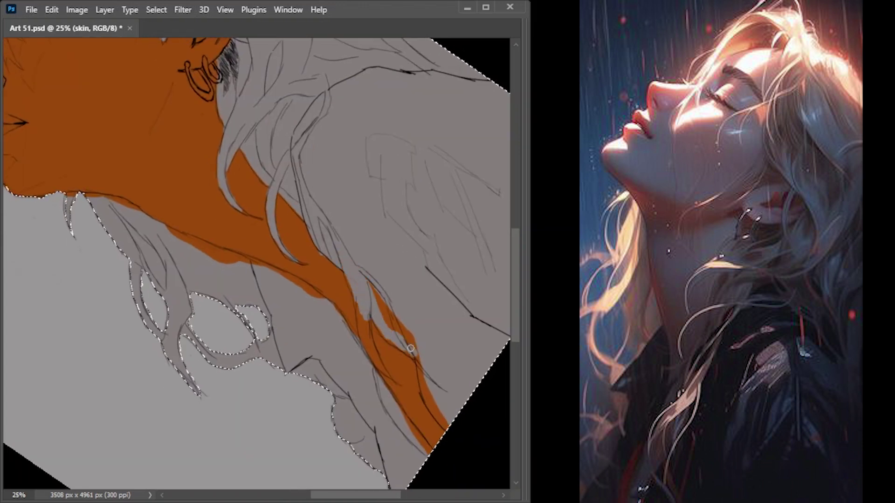
Trim the skin color along the lower chest strands and the front edge of the neck.
left_click_drag(410, 349, 373, 288)
left_click_drag(369, 322, 383, 370)
left_click_drag(399, 418, 219, 322)
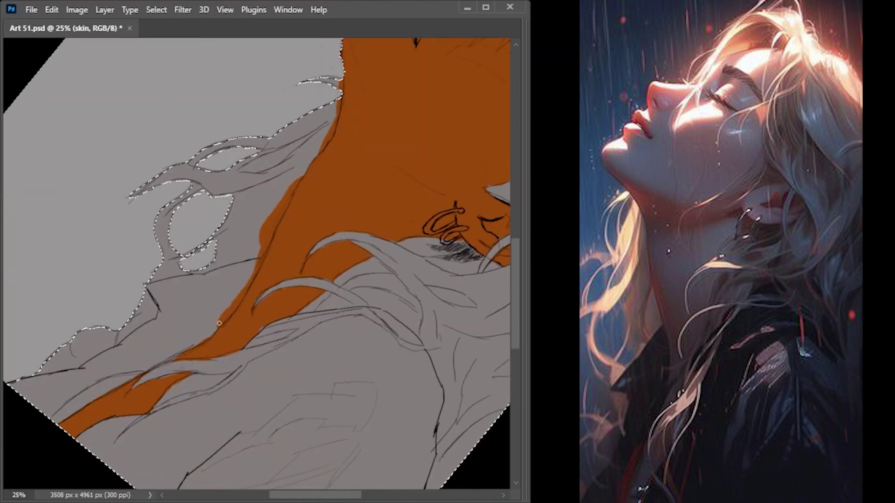
left_click_drag(263, 220, 340, 353)
mouse_move(309, 218)
left_mouse_down()
mouse_move(271, 230)
mouse_move(280, 244)
left_mouse_up()
Remove the skin color from the strands across the face and refine its edges at the hairline and ear.
scroll(280, 264, "up", 2)
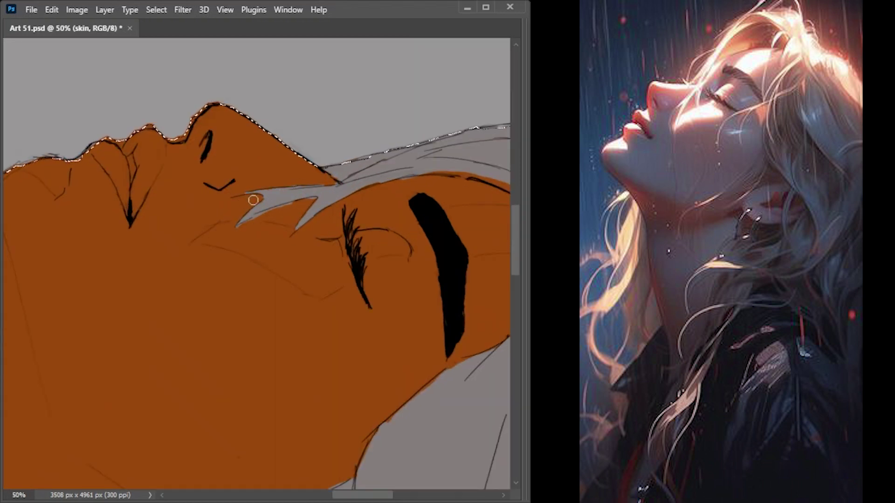
mouse_move(239, 194)
left_mouse_down()
mouse_move(406, 284)
mouse_move(303, 184)
mouse_move(308, 275)
mouse_move(267, 345)
left_mouse_up()
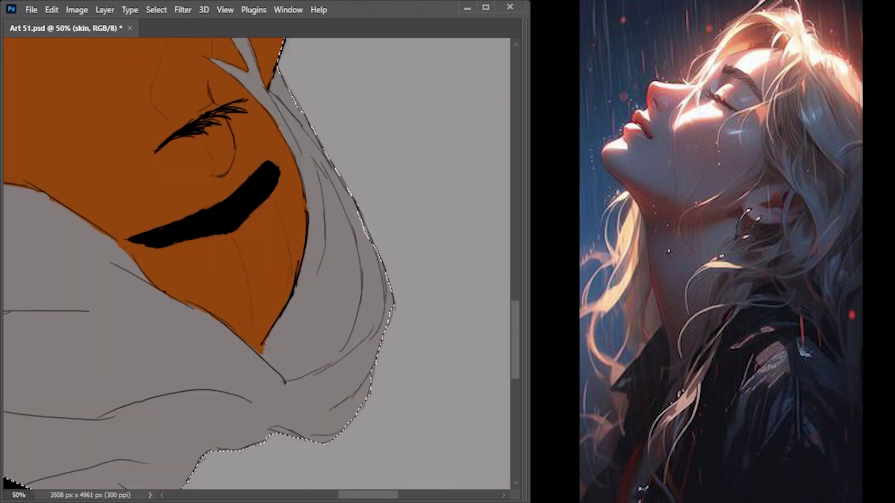
scroll(236, 189, "left", 5)
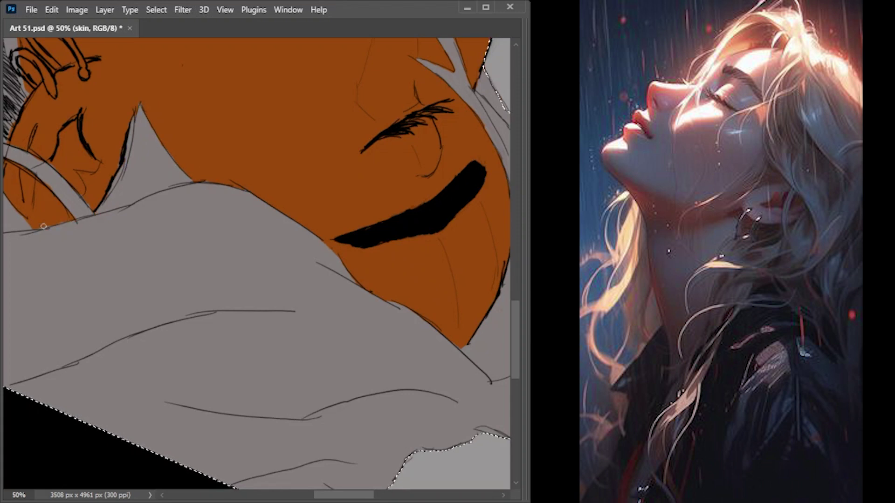
key("ctrl+0")
key("Tab")
key("ctrl+plus")
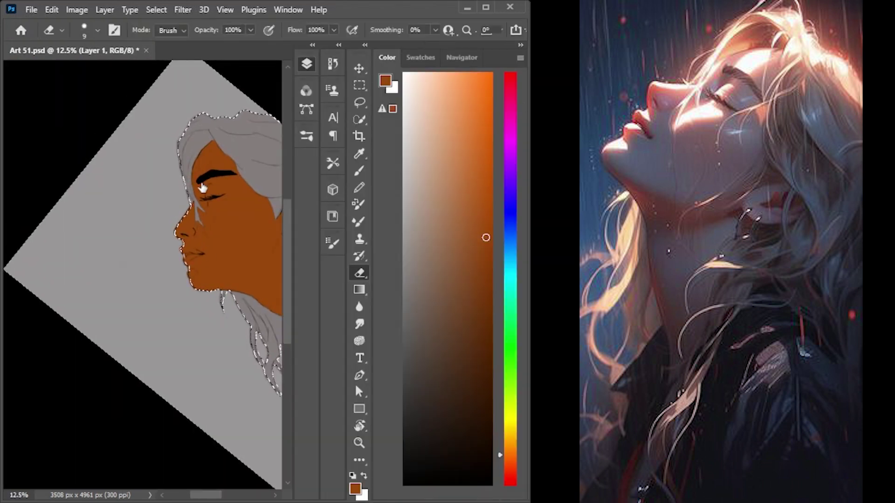
Choose a bright crimson and paint the narrow strip of inner clothing beside the chest on its own layer.
key("alt+bracketright")
left_click(455, 236)
left_click(511, 85)
left_click(485, 120)
left_click(521, 45)
key("b")
left_click_drag(371, 404, 392, 438)
scroll(385, 373, "up", 3)
key("Tab")
left_click_drag(417, 332, 445, 386)
scroll(449, 172, "down", 3)
Switch to the clothing 2 layer, choose a dark maroon and start painting the jacket's front collar.
key("Tab")
key("e")
key("alt+bracketright")
key("alt+bracketright")
key("alt+bracketright")
key("alt+bracketright")
left_click(459, 377)
key("b")
mouse_move(260, 254)
left_mouse_down()
mouse_move(303, 305)
mouse_move(322, 356)
mouse_move(259, 251)
left_mouse_up()
left_click_drag(294, 173, 303, 198)
Paint the jacket's shoulder edge and the narrow gaps between the hair strands dark maroon.
key("Tab")
key("ctrl+plus")
key("ctrl+plus")
key("ctrl+plus")
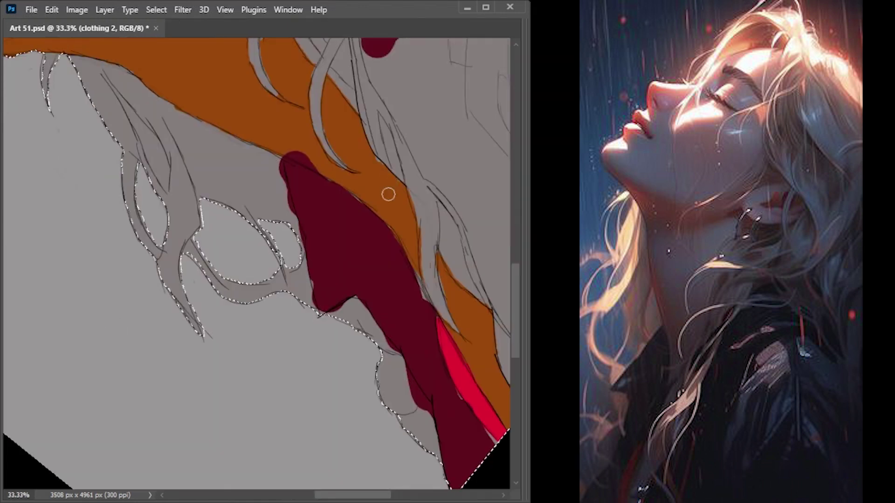
left_click_drag(388, 193, 309, 373)
mouse_move(320, 126)
left_mouse_down()
mouse_move(272, 189)
mouse_move(332, 131)
left_mouse_up()
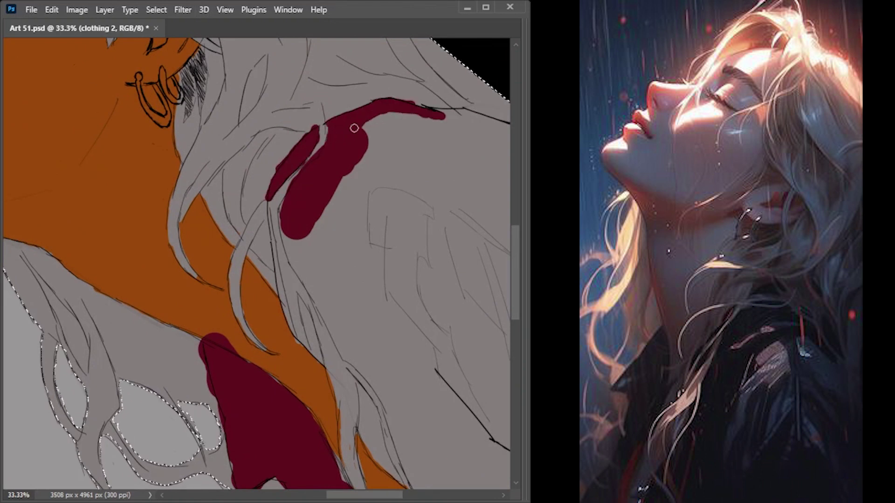
left_click_drag(300, 270, 268, 227)
left_click_drag(295, 333, 282, 291)
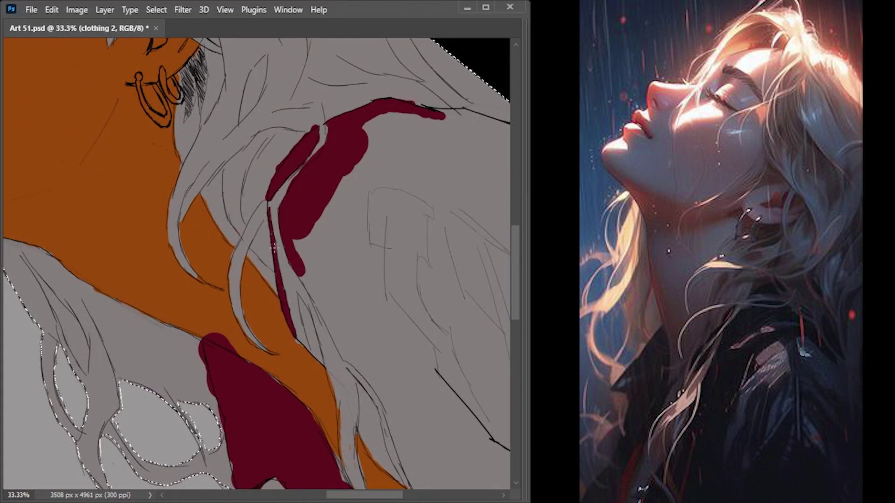
mouse_move(285, 182)
left_mouse_down()
mouse_move(321, 146)
mouse_move(421, 120)
mouse_move(316, 285)
left_mouse_up()
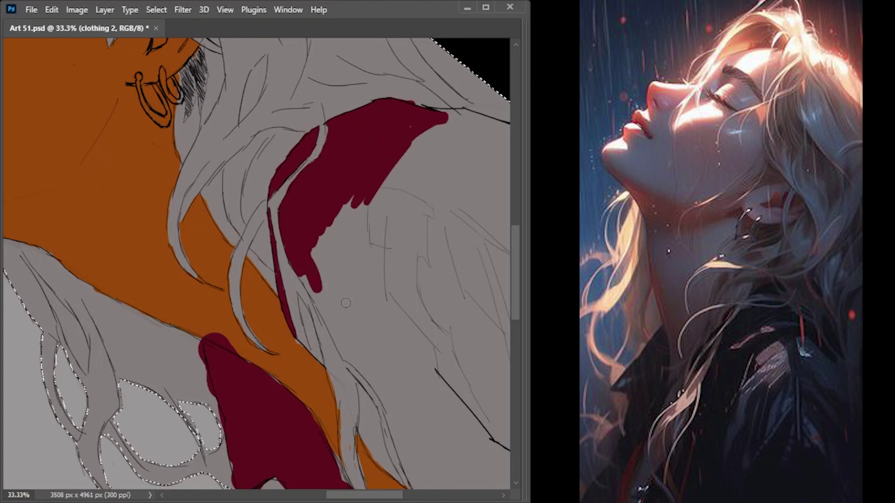
Fill the rest of the jacket's shoulder and sleeve area with dark maroon.
mouse_move(343, 351)
left_mouse_down()
mouse_move(354, 270)
mouse_move(484, 117)
mouse_move(501, 143)
left_mouse_up()
mouse_move(502, 144)
left_mouse_down()
mouse_move(417, 163)
mouse_move(363, 209)
mouse_move(302, 373)
mouse_move(500, 250)
left_mouse_up()
mouse_move(500, 249)
left_mouse_down()
mouse_move(411, 182)
mouse_move(471, 149)
mouse_move(229, 362)
mouse_move(343, 380)
mouse_move(308, 271)
left_mouse_up()
mouse_move(284, 264)
left_mouse_down()
mouse_move(248, 276)
mouse_move(368, 88)
left_mouse_up()
Shape the maroon jacket color around the hair strands hanging over the chest.
mouse_move(305, 278)
left_mouse_down()
mouse_move(310, 240)
mouse_move(298, 245)
left_mouse_up()
left_click_drag(241, 132, 259, 171)
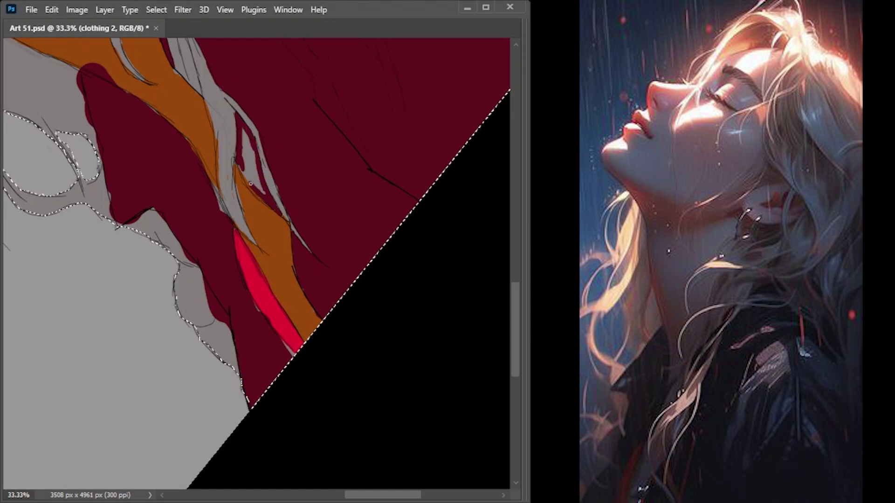
left_click_drag(183, 37, 264, 203)
left_click_drag(281, 256, 433, 432)
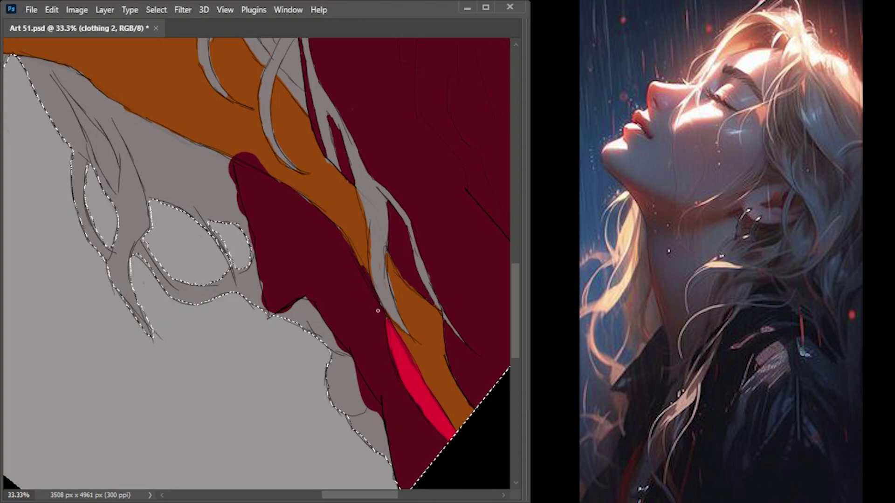
Trim the front collar's maroon edges to the sketch lines and reset the canvas rotation.
key("ctrl+z")
key("ctrl+z")
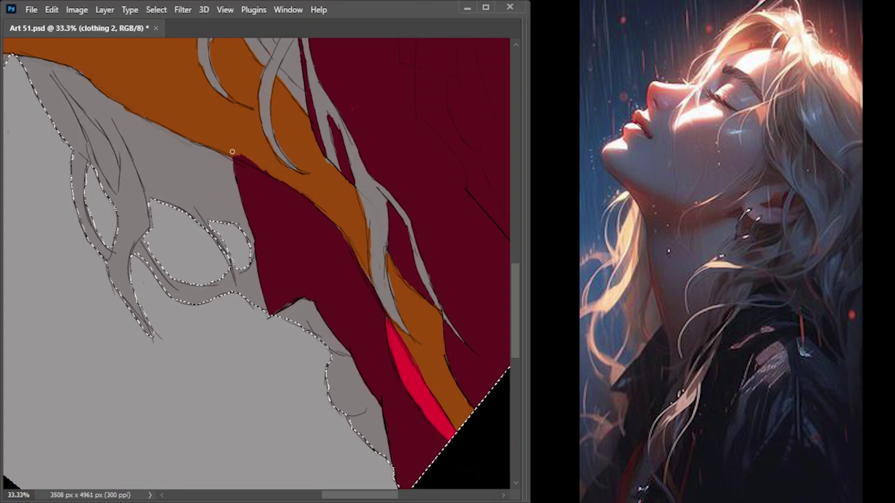
key("ctrl+minus")
key("ctrl+minus")
key("ctrl+minus")
key("Tab")
key("r")
left_click(201, 30)
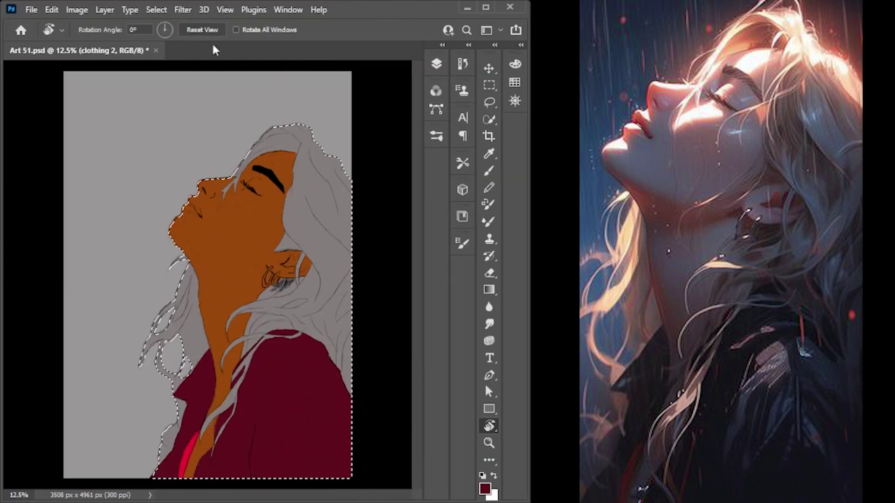
On the hair layer, choose a light gray and paint the loose hair strands in front of the neck.
key("alt+bracketright")
key("alt+bracketright")
key("i")
left_click(330, 189)
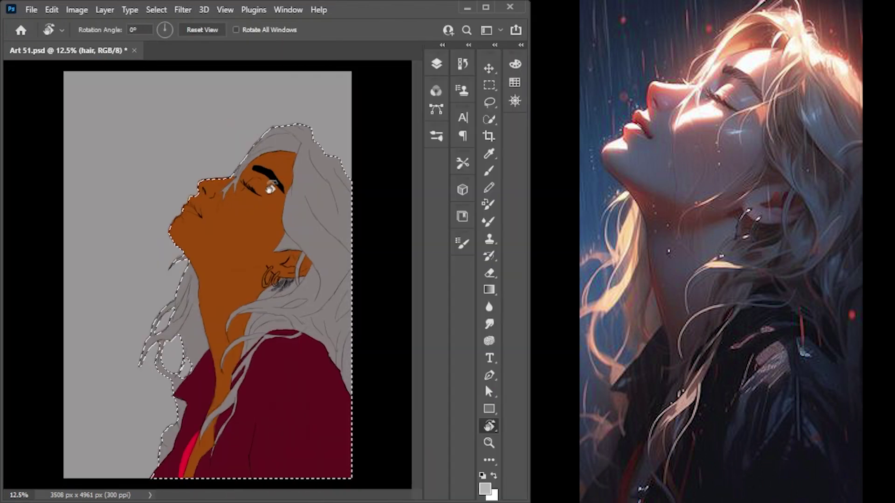
key("b")
key("bracketleft")
mouse_move(176, 255)
left_mouse_down()
mouse_move(187, 266)
mouse_move(198, 344)
mouse_move(200, 270)
left_mouse_up()
key("e")
key("b")
left_click_drag(189, 316, 163, 414)
mouse_move(191, 340)
left_mouse_down()
mouse_move(167, 396)
mouse_move(163, 462)
mouse_move(177, 401)
left_mouse_up()
Paint the hair along the top of the head light gray and refine the edges of the front strands.
left_click_drag(219, 177, 326, 128)
key("e")
scroll(243, 205, "up", 3)
key("b")
key("bracketleft")
key("bracketleft")
mouse_move(280, 250)
left_mouse_down()
mouse_move(281, 270)
mouse_move(270, 280)
left_mouse_up()
key("e")
Fill the large mass of hair behind the face and ear with light gray.
key("Tab")
mouse_move(396, 140)
left_mouse_down()
mouse_move(400, 161)
mouse_move(423, 158)
mouse_move(483, 113)
mouse_move(445, 196)
mouse_move(432, 272)
left_mouse_up()
mouse_move(426, 387)
left_mouse_down()
mouse_move(342, 315)
mouse_move(328, 313)
mouse_move(303, 353)
mouse_move(352, 355)
mouse_move(368, 343)
left_mouse_up()
scroll(368, 344, "down", 2)
mouse_move(368, 270)
left_mouse_down()
mouse_move(359, 335)
mouse_move(372, 279)
mouse_move(253, 339)
mouse_move(420, 279)
mouse_move(448, 177)
mouse_move(417, 225)
left_mouse_up()
scroll(363, 299, "down", 4)
key("ctrl+minus")
key("ctrl+minus")
mouse_move(312, 186)
left_mouse_down()
mouse_move(376, 235)
mouse_move(390, 409)
mouse_move(315, 301)
mouse_move(302, 321)
mouse_move(326, 345)
left_mouse_up()
Paint the hair strands hanging over the chest and jacket front light gray.
key("ctrl+plus")
mouse_move(230, 357)
left_mouse_down()
mouse_move(238, 328)
mouse_move(191, 378)
left_mouse_up()
scroll(222, 263, "down", 5)
mouse_move(160, 345)
left_mouse_down()
mouse_move(142, 368)
mouse_move(140, 345)
mouse_move(198, 312)
mouse_move(210, 286)
left_mouse_up()
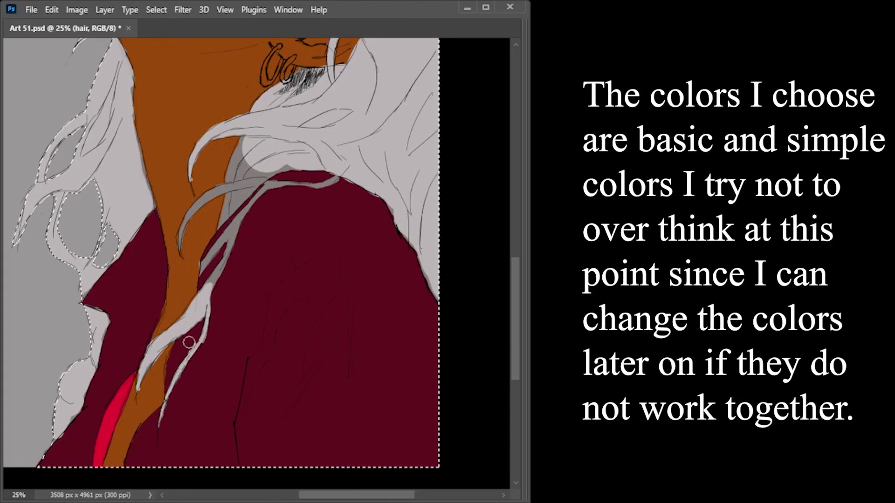
scroll(219, 268, "up", 1)
left_click_drag(219, 242, 228, 222)
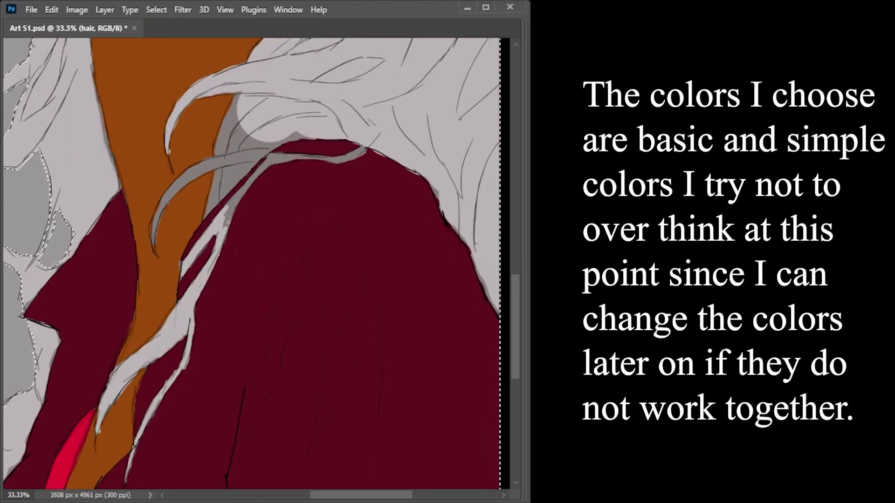
Undo the last stroke and fill the remaining strands over the neck and shoulder with light gray.
key("ctrl+z")
left_click_drag(326, 150, 286, 140)
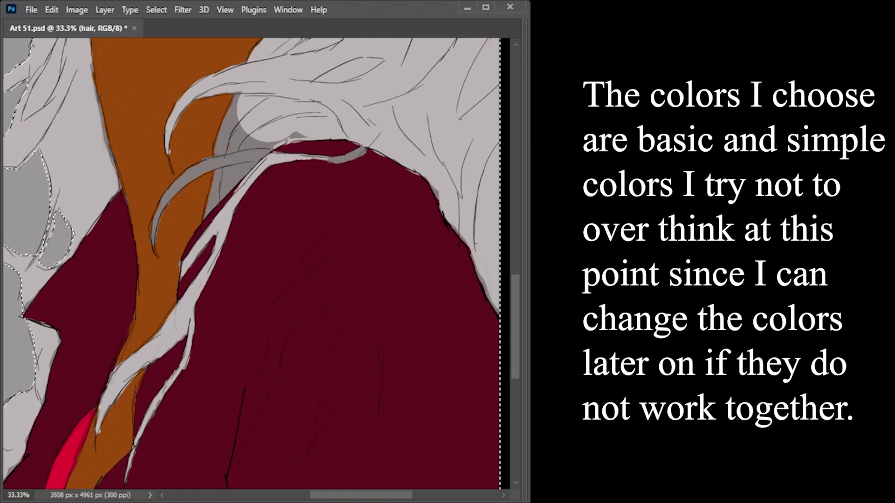
mouse_move(254, 112)
left_mouse_down()
mouse_move(261, 153)
mouse_move(303, 135)
mouse_move(368, 151)
left_mouse_up()
left_click_drag(216, 159, 177, 191)
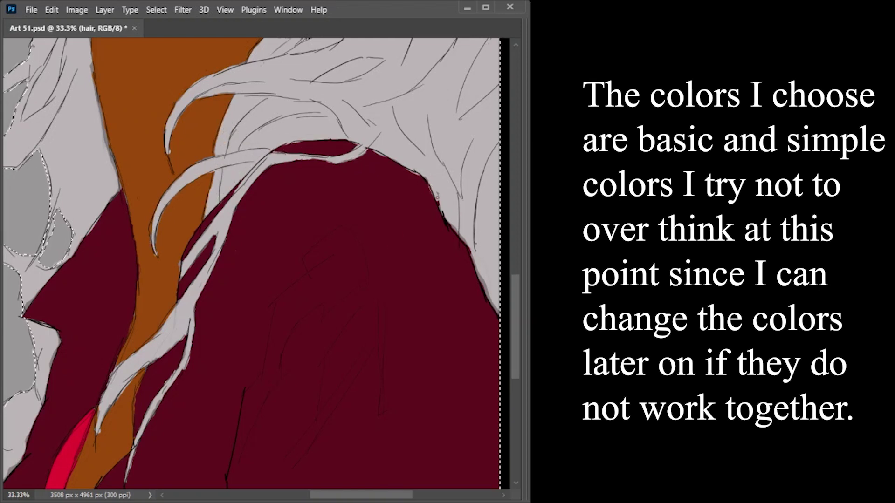
Set up a layer named lips and choose a bright red paint color.
key("ctrl+minus")
key("ctrl+0")
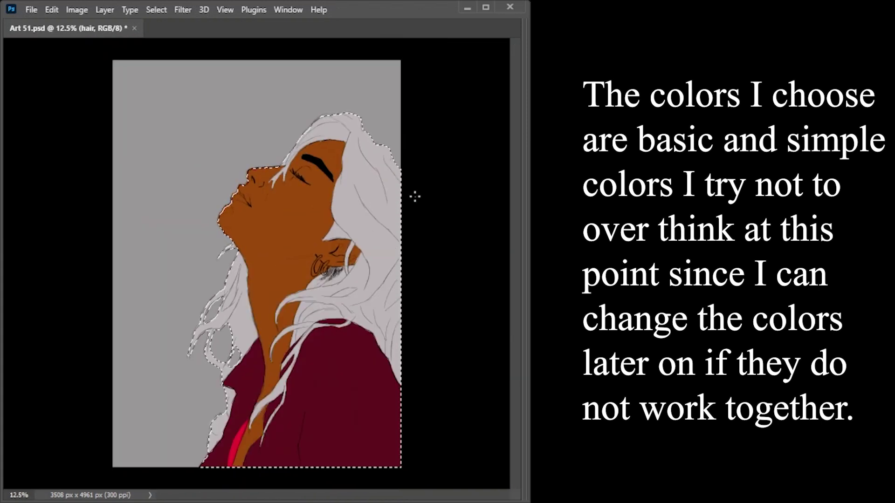
key("ctrl+plus")
key("Tab")
key("alt+bracketleft")
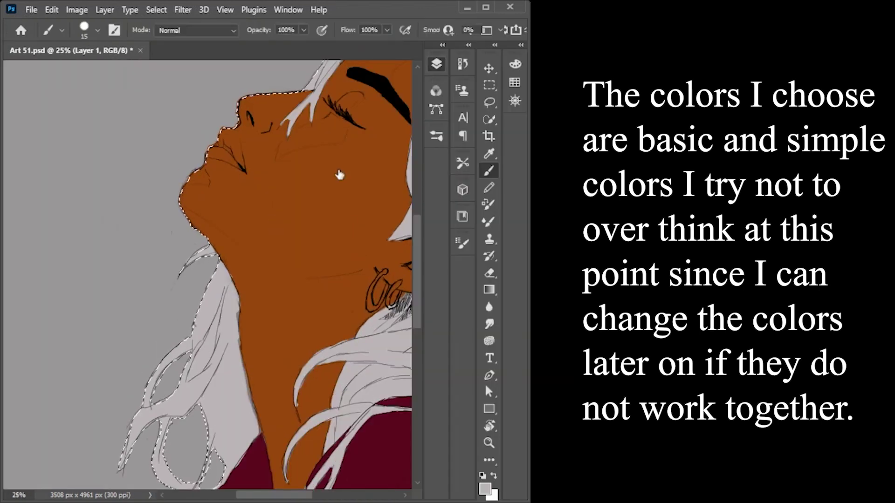
key("alt+bracketleft")
left_click(514, 64)
left_click(479, 116)
key("ctrl+d")
key("ctrl+shift+d")
Paint the upper and lower lips bright red, leaving the gap for the teeth uncovered.
key("ctrl+plus")
key("ctrl+plus")
key("ctrl+plus")
key("ctrl+plus")
mouse_move(279, 124)
left_mouse_down()
mouse_move(299, 185)
mouse_move(295, 158)
left_mouse_up()
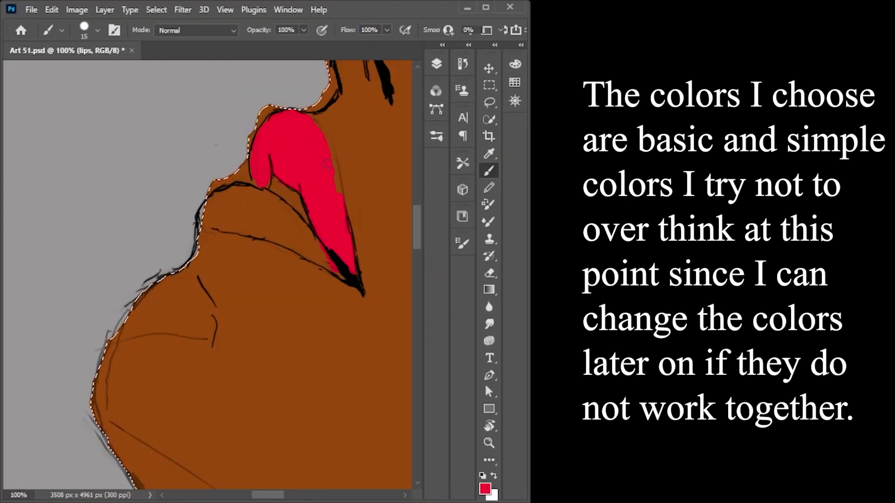
mouse_move(207, 212)
left_mouse_down()
mouse_move(260, 205)
mouse_move(299, 233)
mouse_move(300, 217)
left_mouse_up()
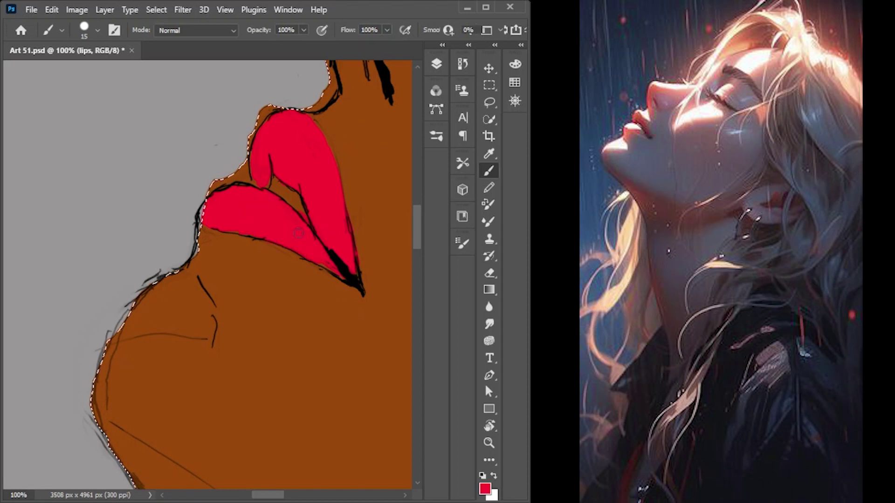
key("e")
key("b")
Add a layer named teeth and paint the gap between the lips off-white.
key("ctrl+shift+alt+n")
left_click(435, 90)
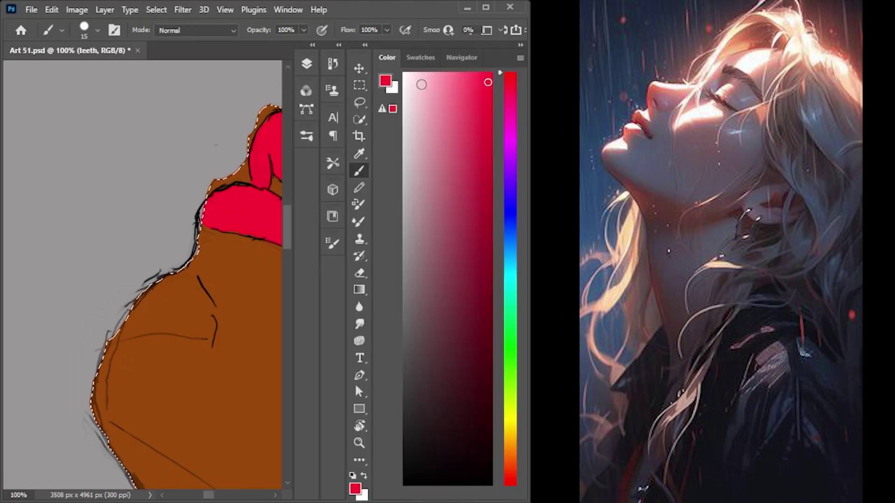
left_click(410, 89)
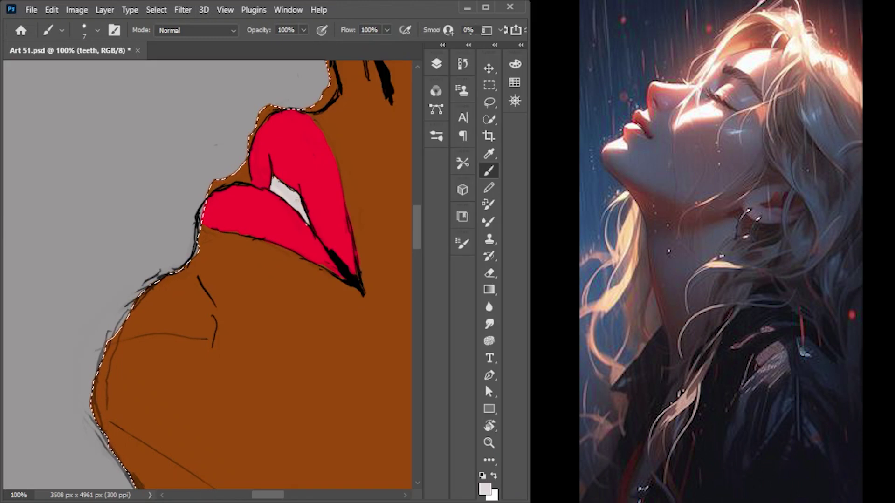
key("e")
Set up a layer named ornament with near-white as the paint color.
key("ctrl+minus")
key("ctrl+minus")
key("ctrl+minus")
key("ctrl+minus")
key("ctrl+minus")
key("ctrl+minus")
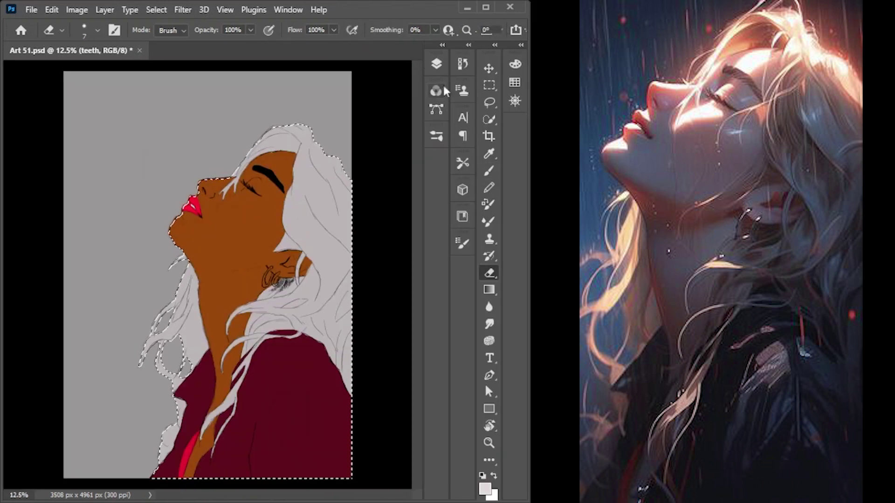
key("ctrl+z")
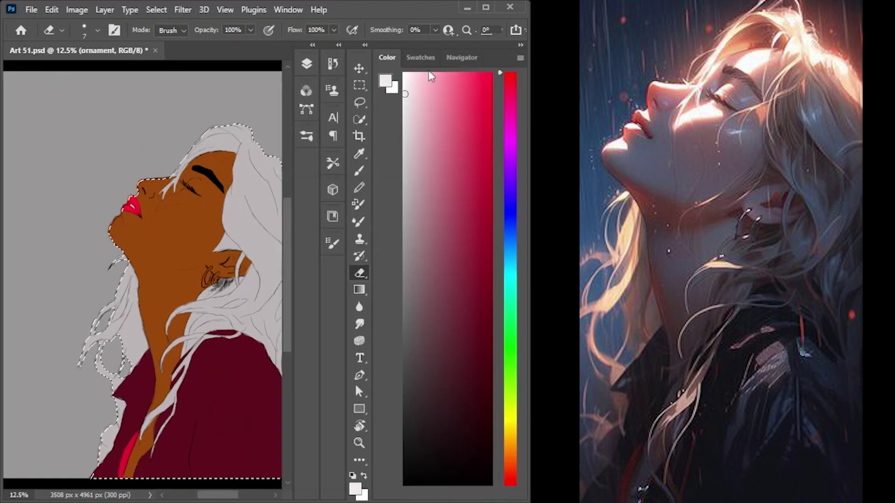
Paint the hoop earrings on the ear lobe near-white, staying inside their outlines.
key("Tab")
key("ctrl+plus")
key("ctrl+plus")
key("ctrl+plus")
key("ctrl+plus")
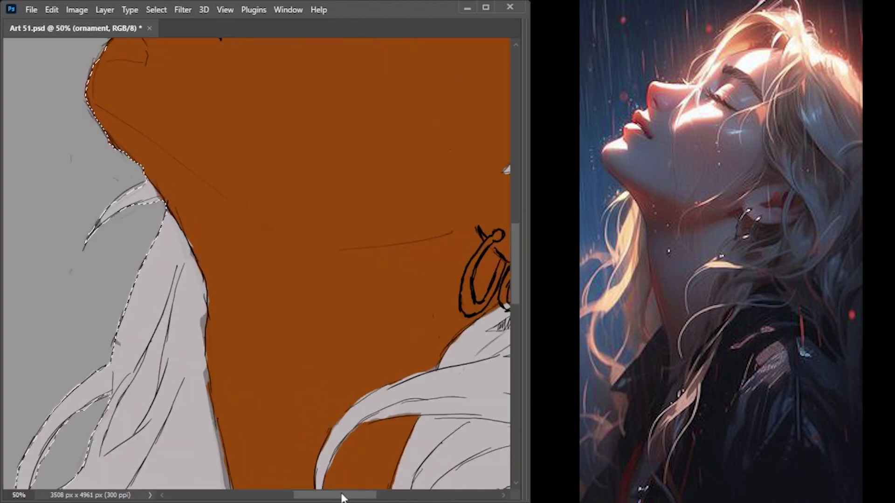
left_click_drag(343, 497, 361, 498)
left_click_drag(389, 235, 357, 285)
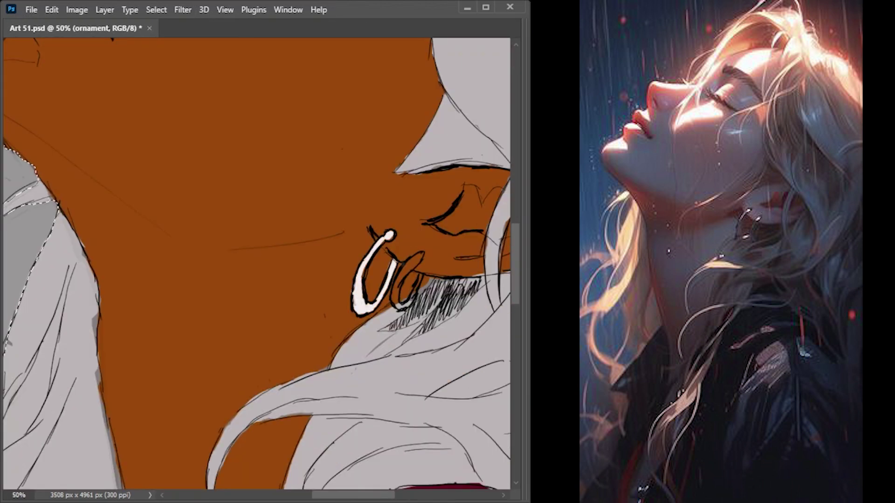
Switch to the character layer and clear the selection around the figure.
key("ctrl+minus")
key("ctrl+minus")
key("ctrl+minus")
key("ctrl+minus")
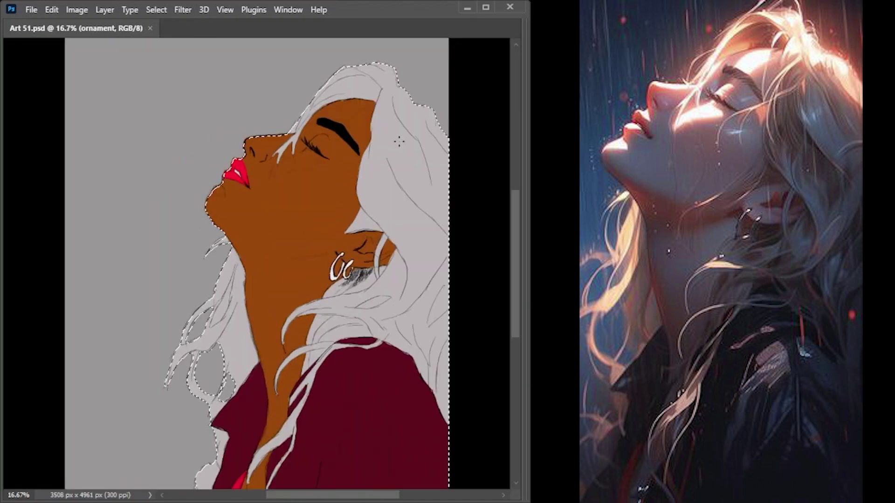
key("Tab")
key("ctrl+minus")
key("alt+bracketleft")
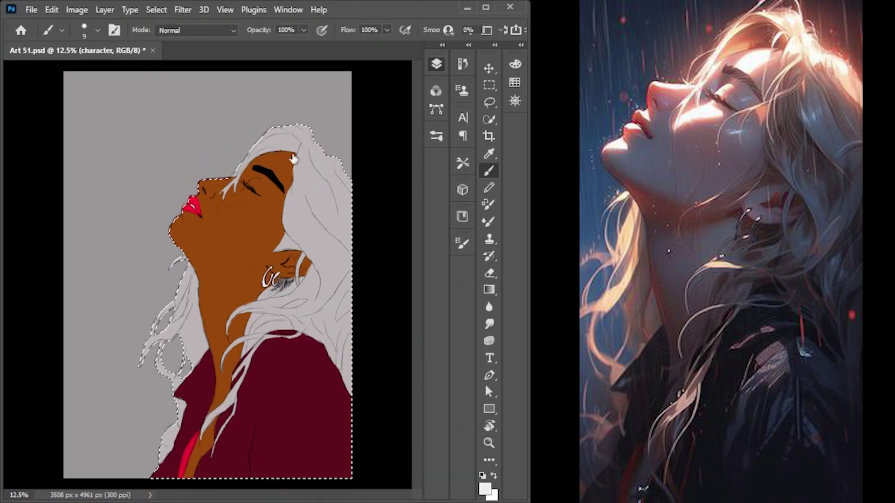
key("l")
key("ctrl+d")
key("b")
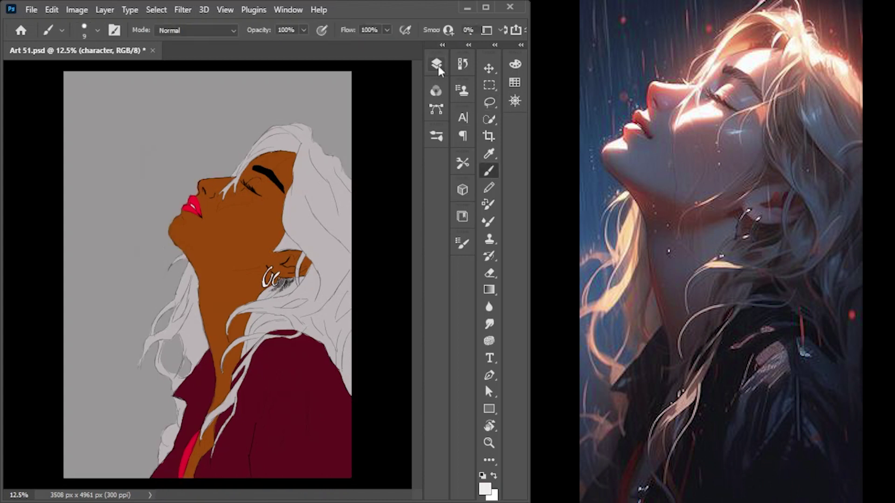
Add a layer beneath the character artwork and choose light cyan for the background gradient.
key("alt+bracketleft")
key("alt+bracketleft")
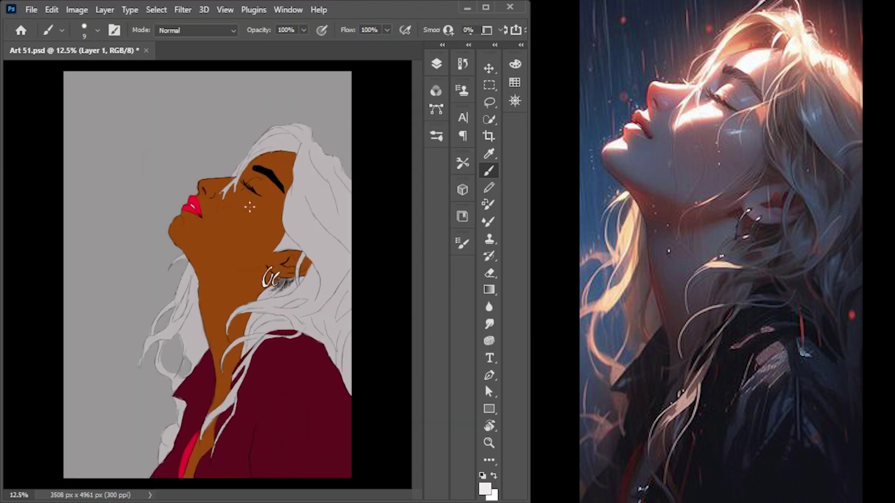
key("ctrl+minus")
key("F6")
left_click(510, 263)
left_click(446, 101)
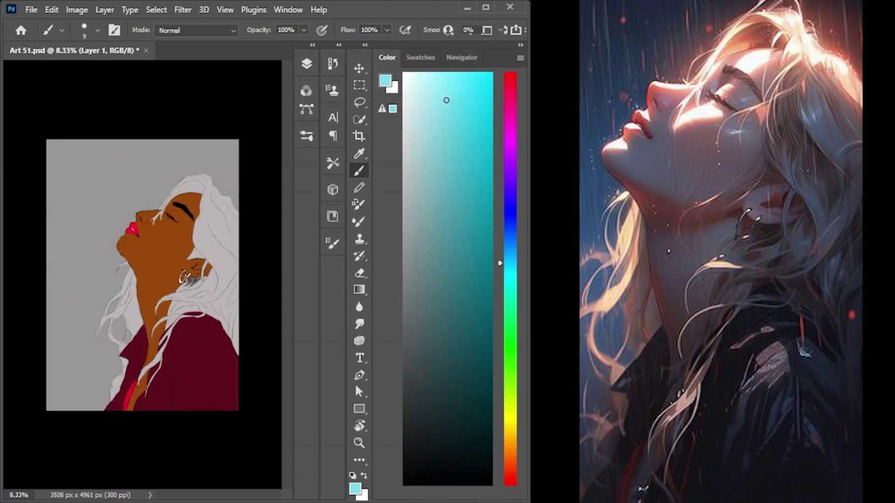
key("F6")
key("g")
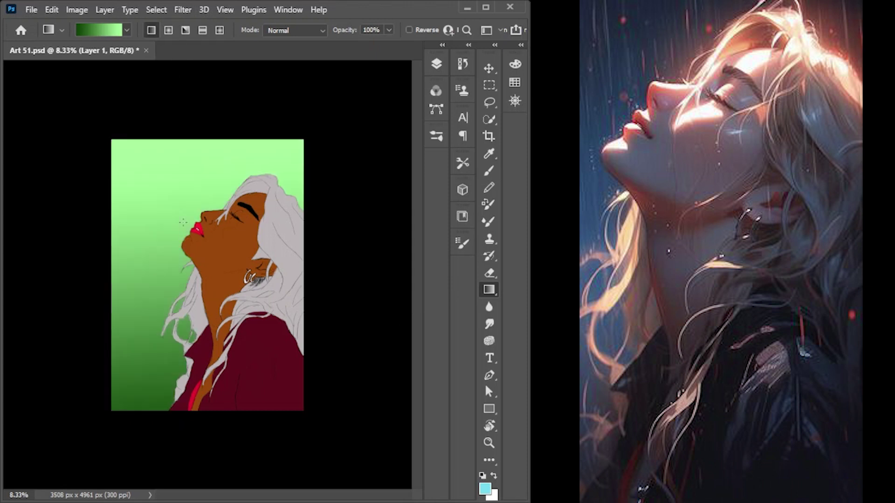
key("i")
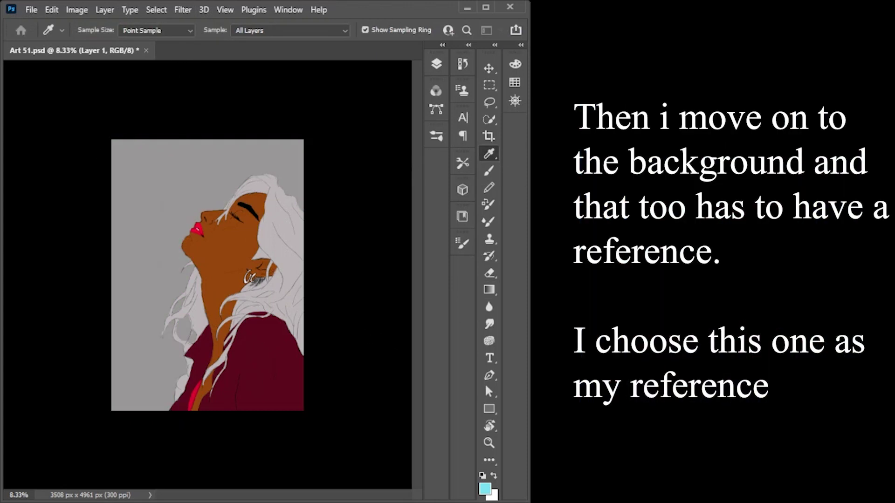
Fill the background with a diagonal gradient from pale blue at the upper-left corner to sky blue at the lower right.
key("g")
left_click_drag(351, 233, 331, 313)
key("ctrl+z")
key("ctrl+minus")
key("ctrl+minus")
left_click_drag(78, 435, 337, 159)
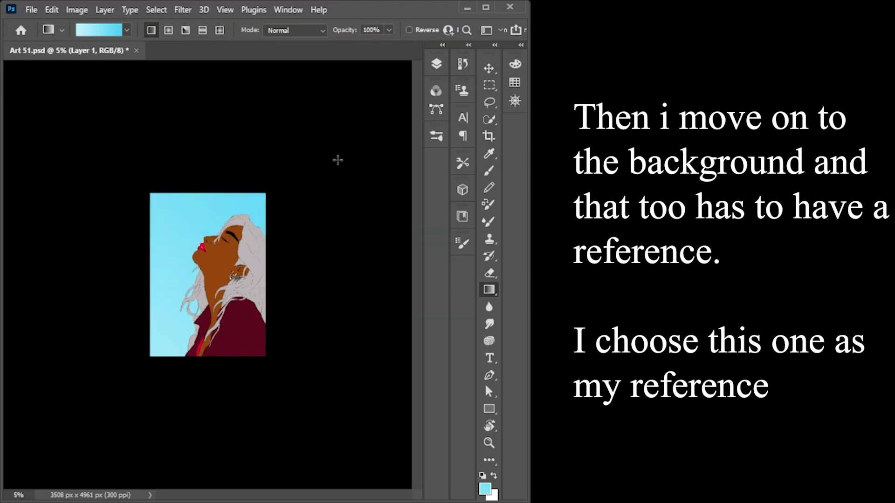
left_click_drag(100, 144, 297, 405)
key("ctrl+plus")
key("ctrl+plus")
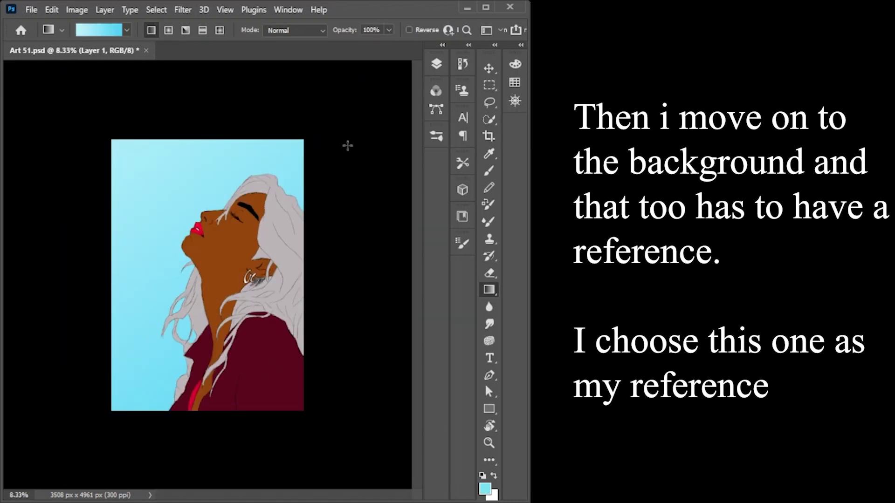
Tone the background gradient down to a muted gray-teal, undoing the hard-edged diagonal version.
left_click_drag(357, 98, 292, 147)
left_click_drag(349, 96, 368, 233)
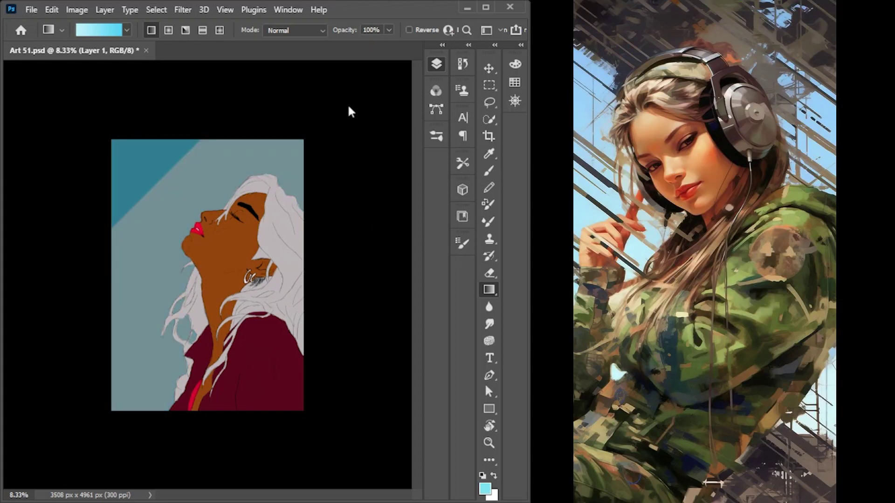
key("ctrl+z")
key("ctrl+z")
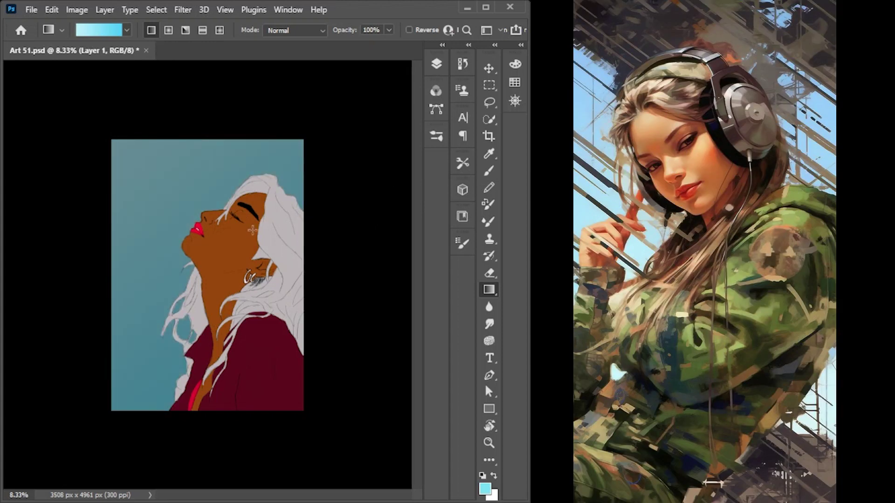
Name the gradient layer background and add a layer named rays pattern for brush work.
key("ctrl+z")
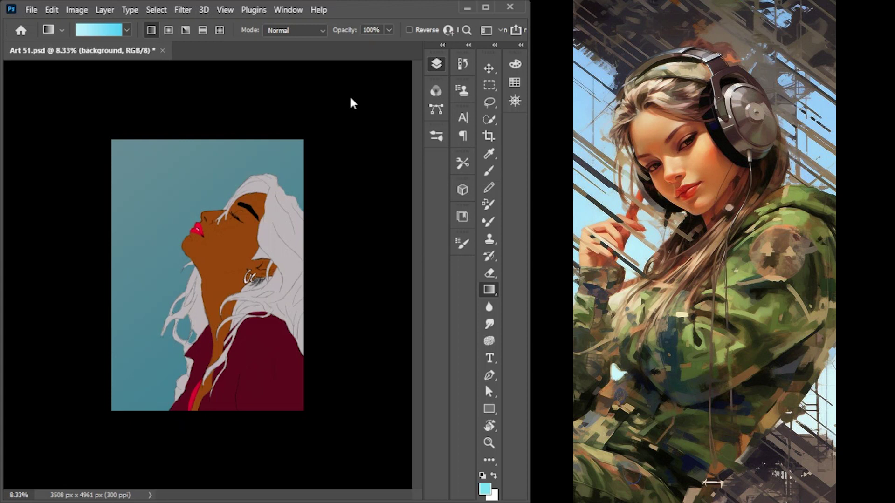
key("ctrl+shift+z")
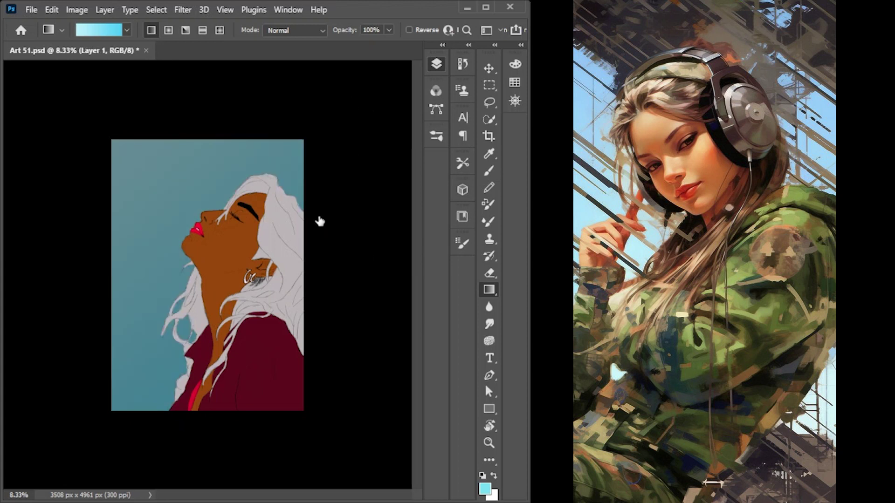
key("ctrl+shift+z")
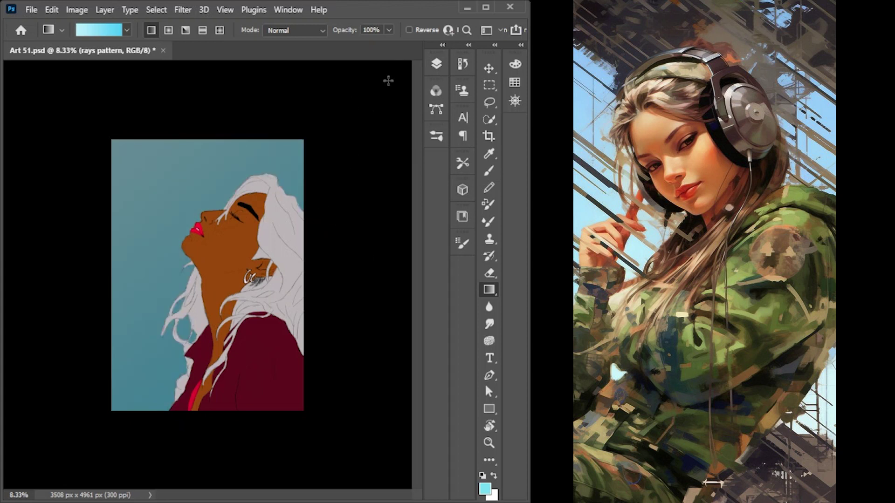
key("b")
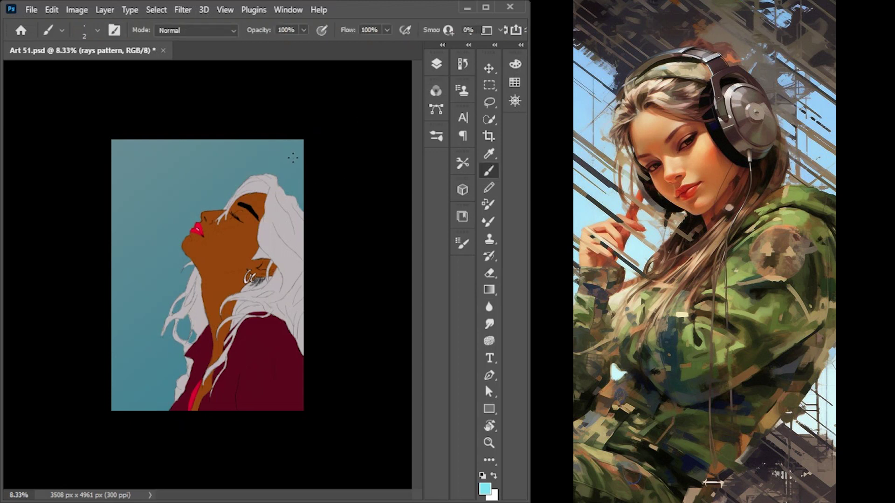
Choose dark brown and paint two thin parallel diagonal rays across the upper-right corner of the background.
key("F6")
left_click_drag(510, 279, 510, 445)
key("Tab")
left_click(385, 188, "shift")
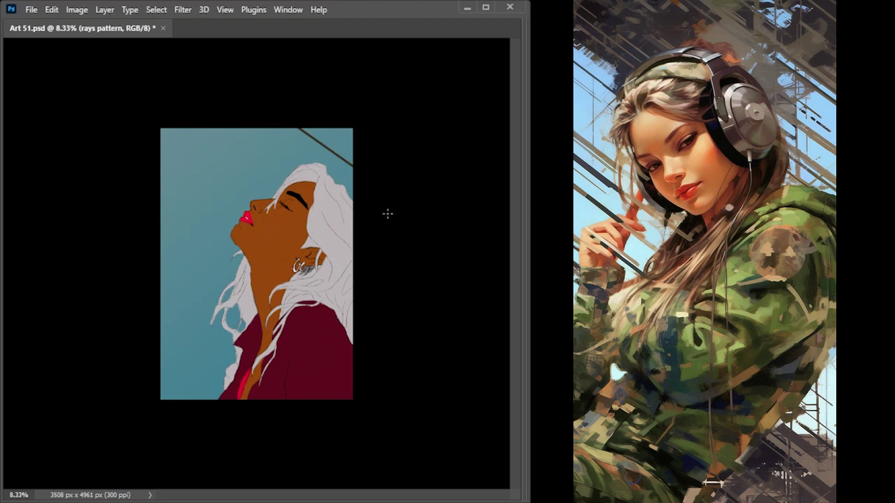
left_click(385, 200, "shift")
Try covering the background with wide dark brown diagonal rays using a larger brush.
key("bracketright")
key("bracketright")
key("bracketright")
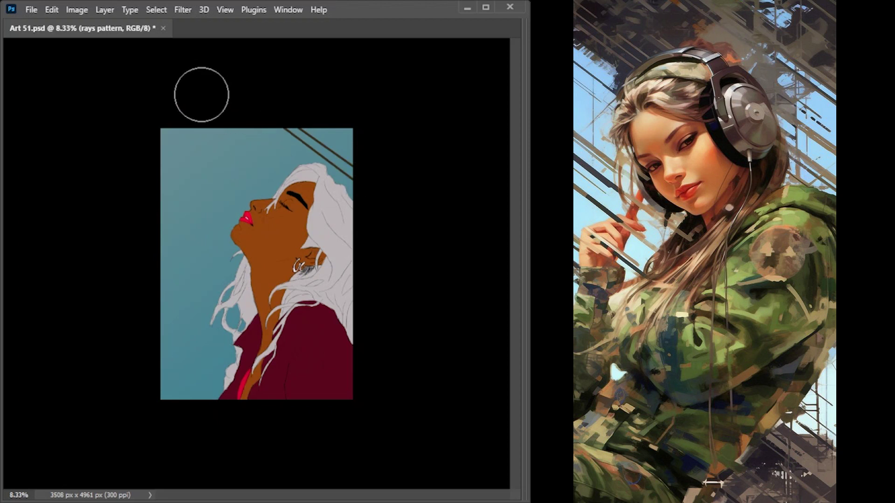
key("bracketleft")
key("bracketleft")
left_click(192, 111, "shift")
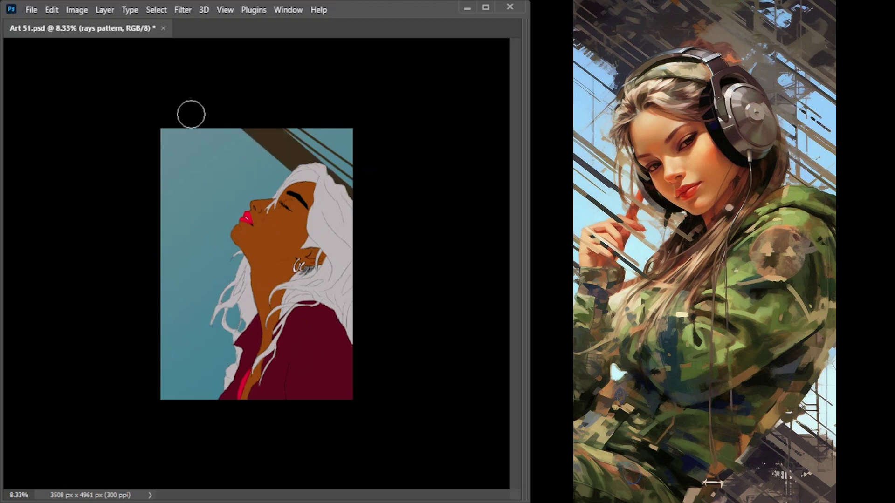
left_click(383, 296, "shift")
left_click(204, 193, "shift")
left_click(376, 347, "shift")
left_click(136, 164)
left_click(373, 368, "shift")
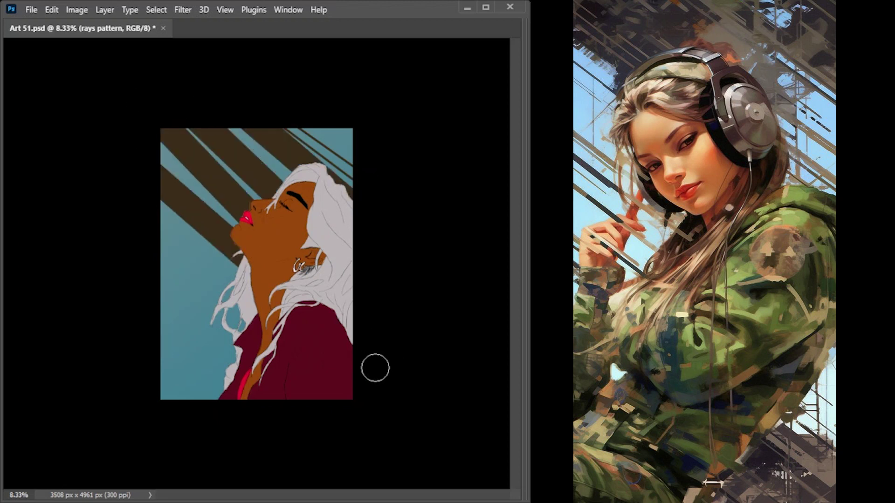
left_click(135, 214)
left_click(332, 401, "shift")
left_click(136, 261)
left_click(264, 376, "shift")
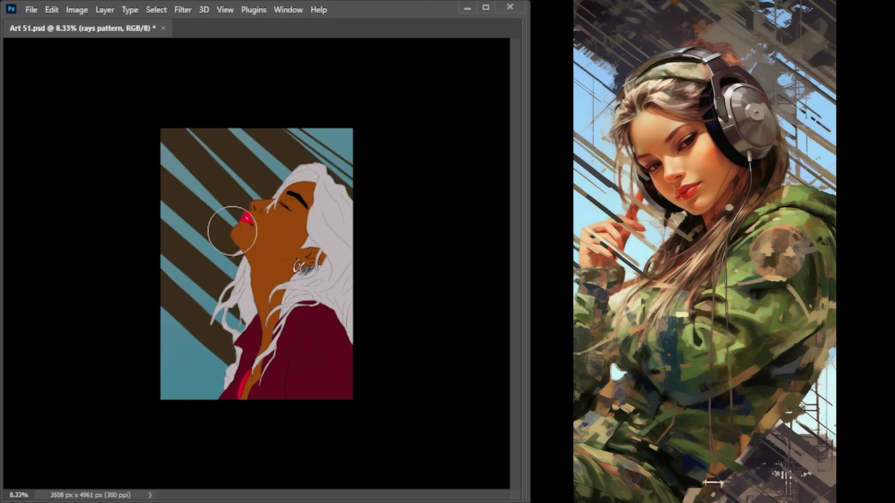
Clear the rays pattern layer and rotate the canvas view so that the diagonal rays can be painted vertically.
key("ctrl+a")
key("Delete")
key("r")
mouse_move(345, 289)
left_mouse_down()
mouse_move(320, 220)
mouse_move(206, 204)
left_mouse_up()
Paint wide, evenly spaced dark brown rays straight down across the rotated background.
left_click_drag(116, 235, 117, 335)
left_click_drag(163, 233, 163, 372)
left_click_drag(214, 210, 214, 400)
left_click_drag(265, 195, 266, 427)
left_click_drag(319, 187, 305, 429)
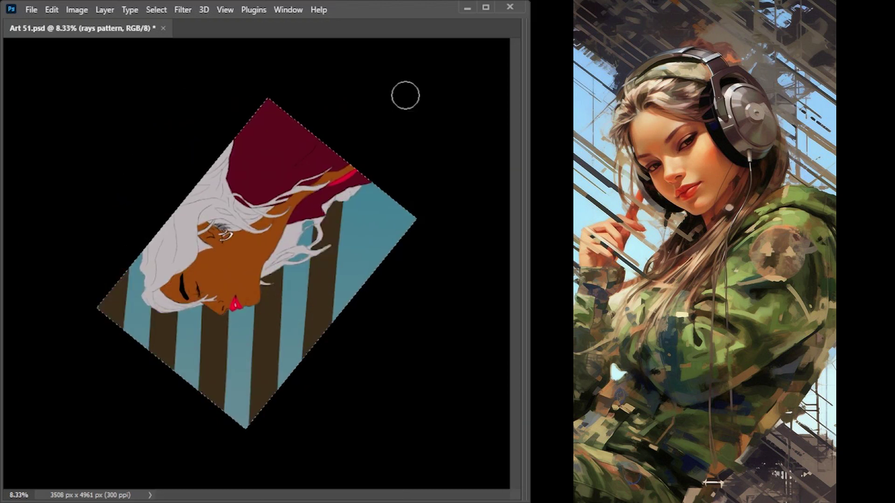
Erase the rays in the middle of the background by the face and narrow the outer ones.
key("bracketright")
key("bracketright")
key("bracketright")
left_click_drag(264, 401, 264, 270)
left_click_drag(328, 200, 309, 359)
left_click_drag(326, 256, 321, 343)
key("[")
key("[")
left_click_drag(207, 305, 204, 400)
left_click_drag(170, 312, 167, 370)
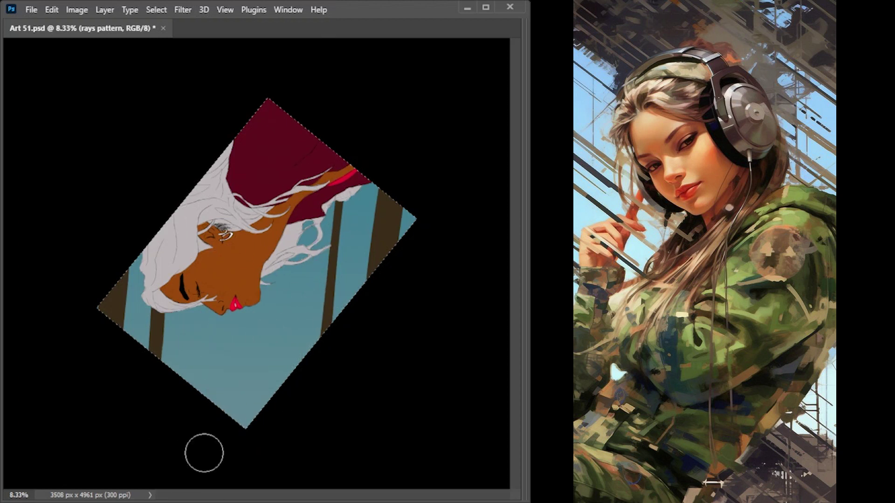
left_click_drag(217, 336, 216, 392)
Choose a dark brown, set the brush size to 100 and paint a thin ray between the wide ones near the forehead.
key("Tab")
left_click(514, 64)
left_click(453, 394)
left_click(515, 64)
key("[")
key("[")
key("[")
key("[")
key("[")
key("[")
left_click_drag(96, 359, 99, 320)
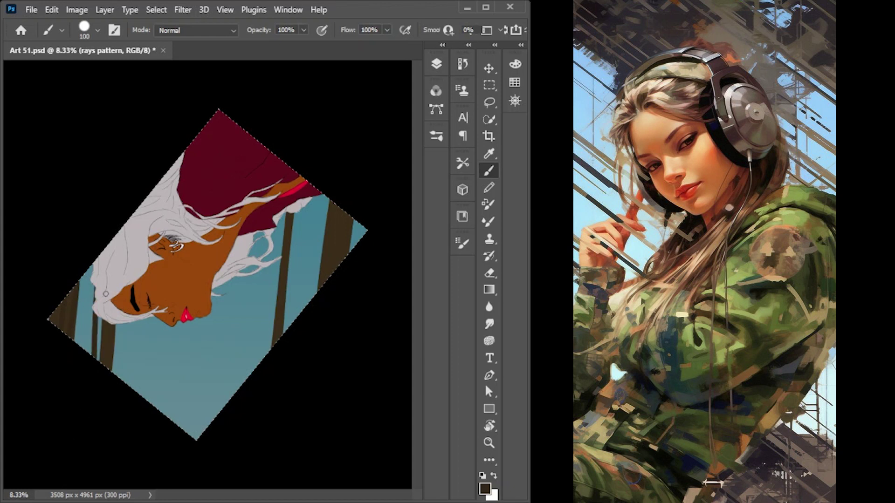
Paint more thin dark brown rays beside the wide ones near the collar and head, reducing the brush size to 70.
mouse_move(309, 164)
left_mouse_down()
mouse_move(270, 424)
mouse_move(294, 359)
left_mouse_up()
left_click_drag(332, 186, 309, 303)
left_click(521, 46)
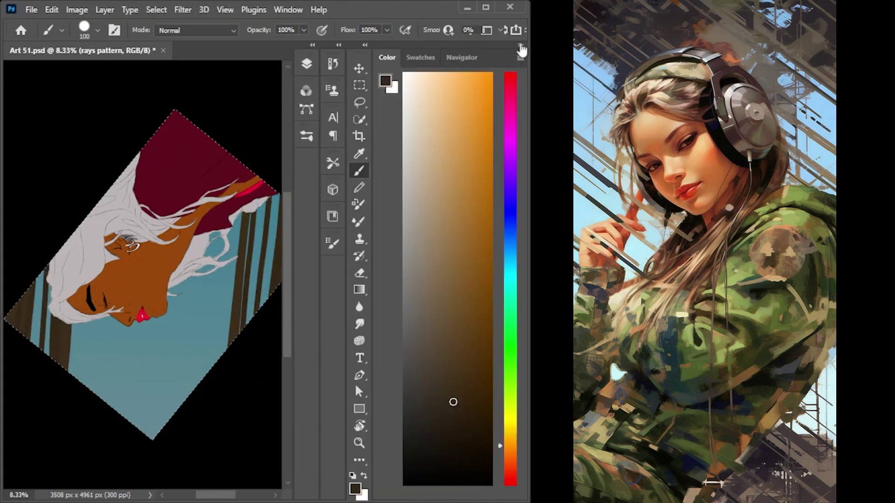
key("[")
key("[")
key("[")
left_click(521, 45)
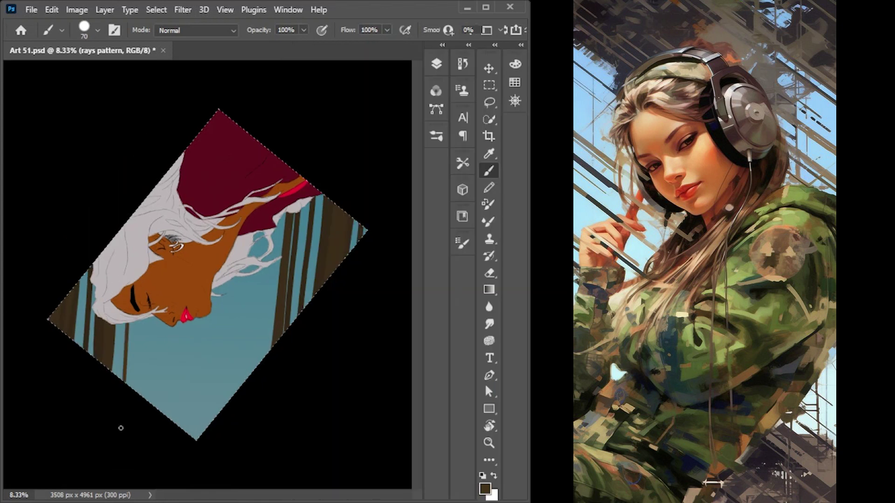
Paint more thin dark brown rays below the face, and switch to a lighter brown for a ray running from the chin.
mouse_move(148, 422)
left_mouse_down()
mouse_move(184, 265)
mouse_move(65, 318)
left_mouse_up()
mouse_move(167, 289)
left_mouse_down()
mouse_move(69, 355)
mouse_move(77, 364)
left_mouse_up()
left_click(436, 90)
left_click(459, 310)
left_click_drag(170, 296, 70, 367)
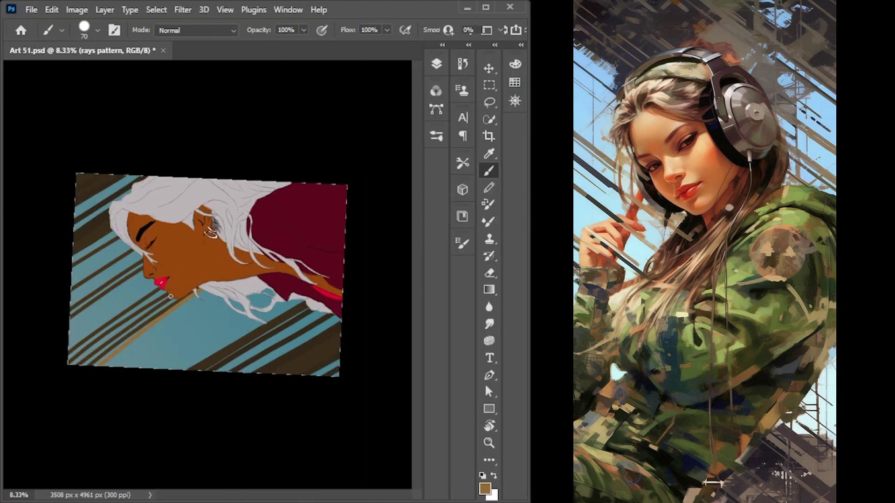
Paint more light brown rays between the dark ones across the whole background, including beside the collar.
left_click_drag(150, 265, 60, 329)
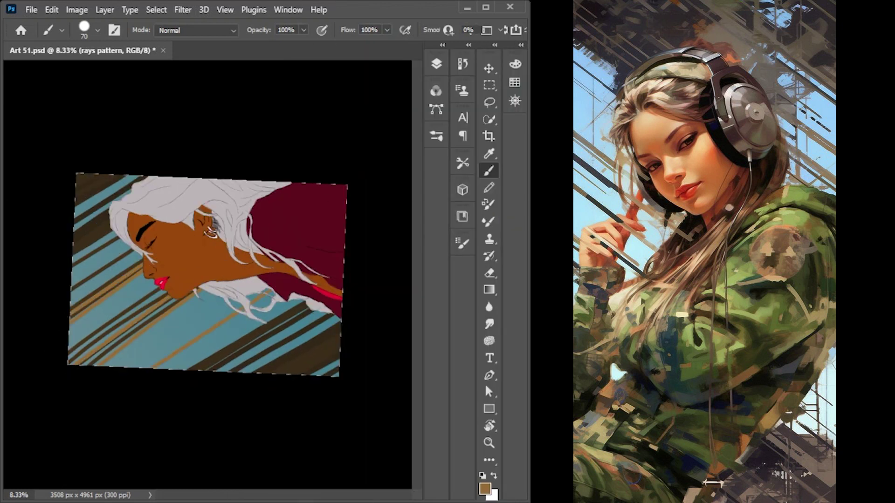
mouse_move(142, 370)
left_mouse_down()
mouse_move(196, 333)
mouse_move(82, 404)
left_mouse_up()
mouse_move(342, 325)
left_mouse_down()
mouse_move(261, 374)
mouse_move(228, 373)
mouse_move(311, 306)
left_mouse_up()
left_click_drag(342, 344, 306, 378)
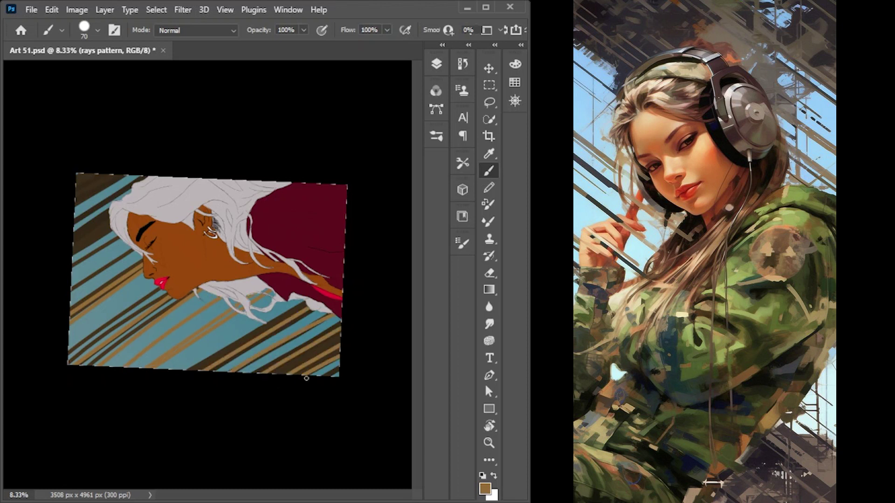
Reset the canvas rotation and add a faint grid of very thin lines over the blue areas of the background.
key("r")
key("Escape")
key("b")
key("bracketleft")
key("bracketleft")
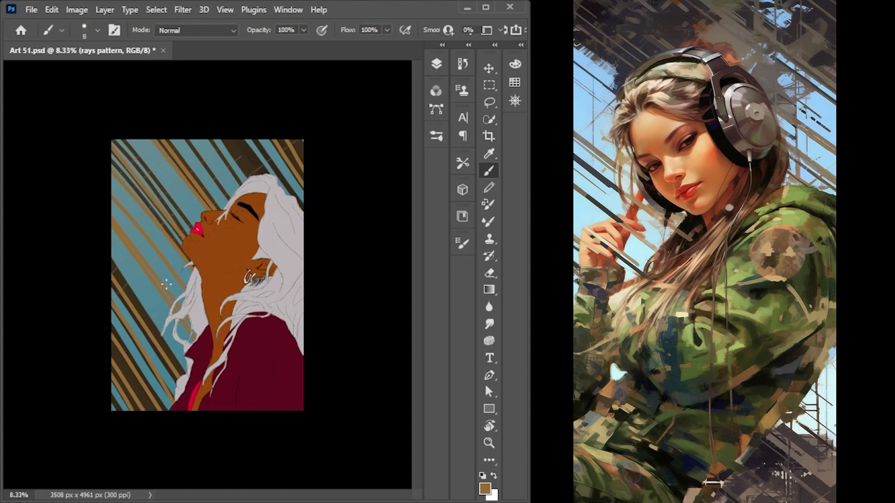
key("e")
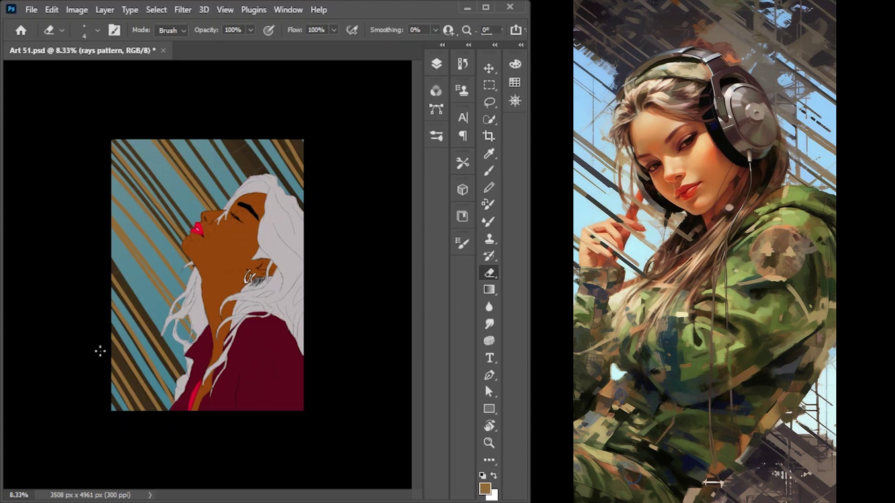
key("alt+bracketleft")
key("alt+bracketleft")
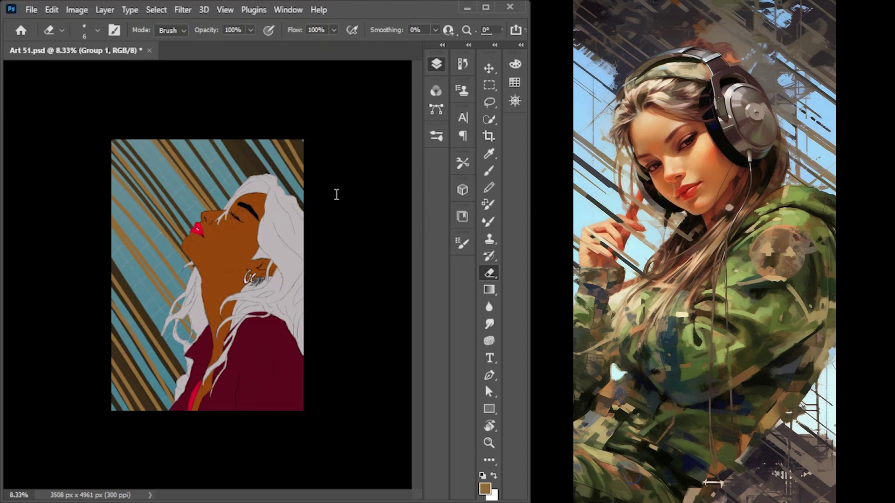
Save the document and duplicate the grouped background.
key("alt+bracketleft")
key("ctrl+s")
key("ctrl+j")
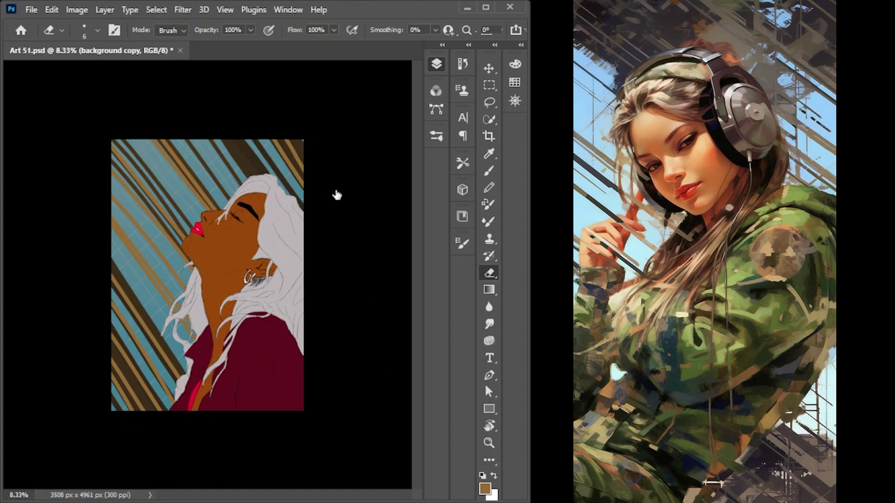
Adjust the background copy's tone and blending to brighten the blue, and blur it to soften the rays.
key("shift+alt+s")
key("ctrl+shift+u")
key("shift+alt+o")
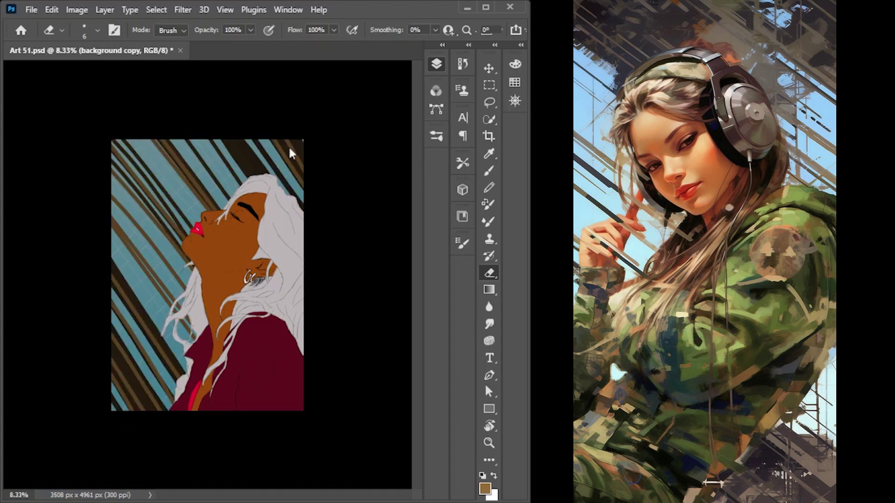
key("ctrl+f")
key("space")
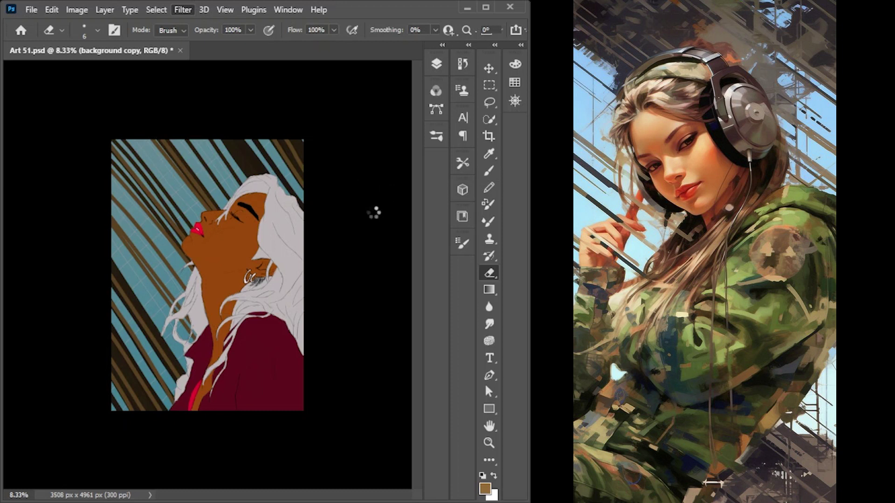
key("space")
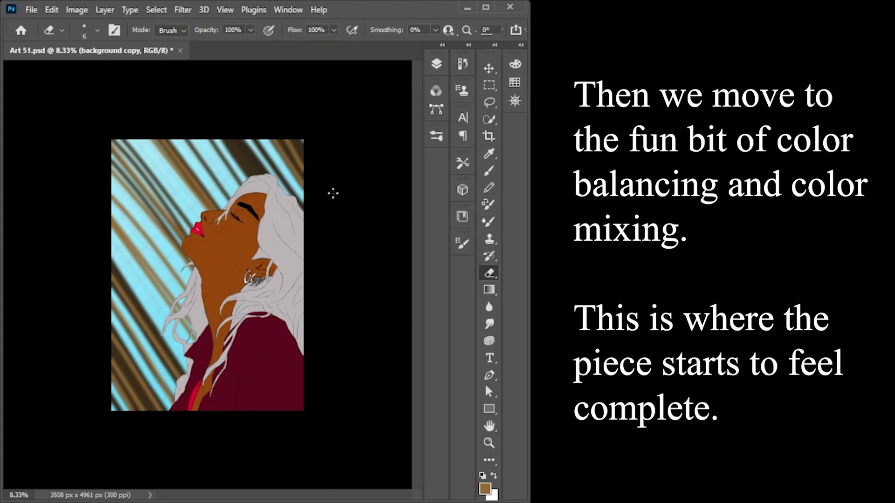
Darken the skin to a deep brown with a Hue/Saturation adjustment layer above the skin layer.
key("alt+bracketright")
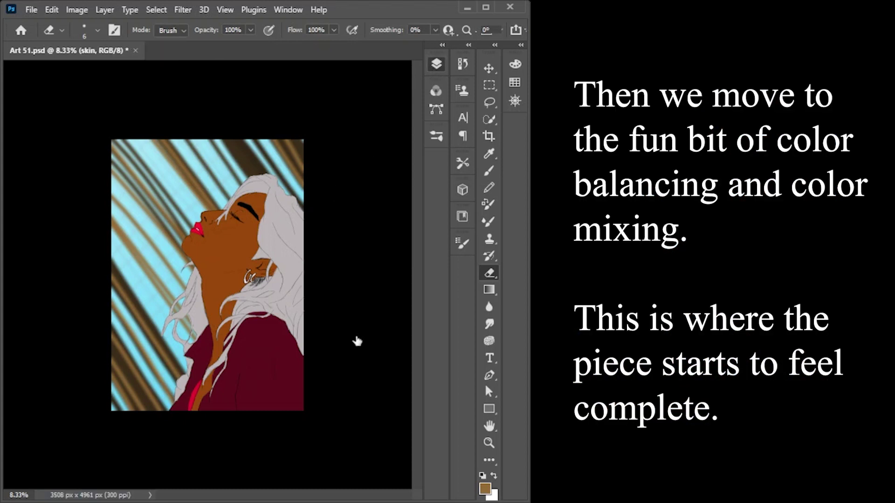
key("alt+bracketright")
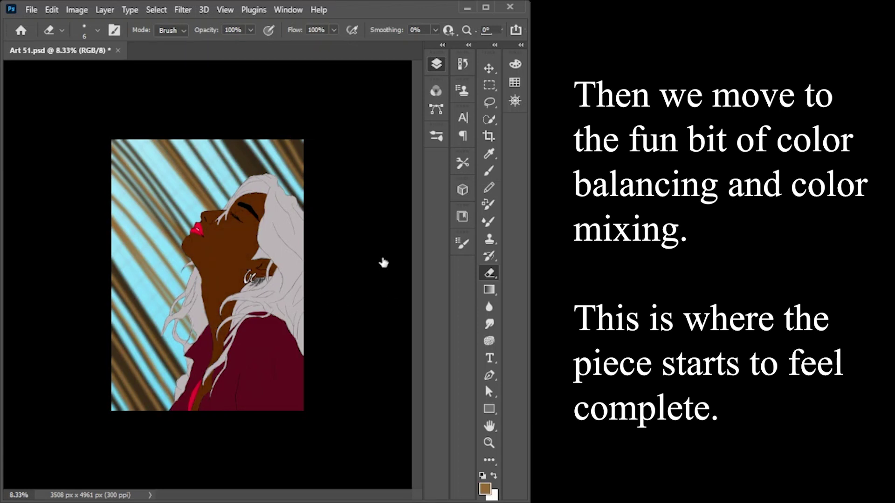
key("alt+bracketleft")
key("alt+bracketleft")
key("alt+bracketright")
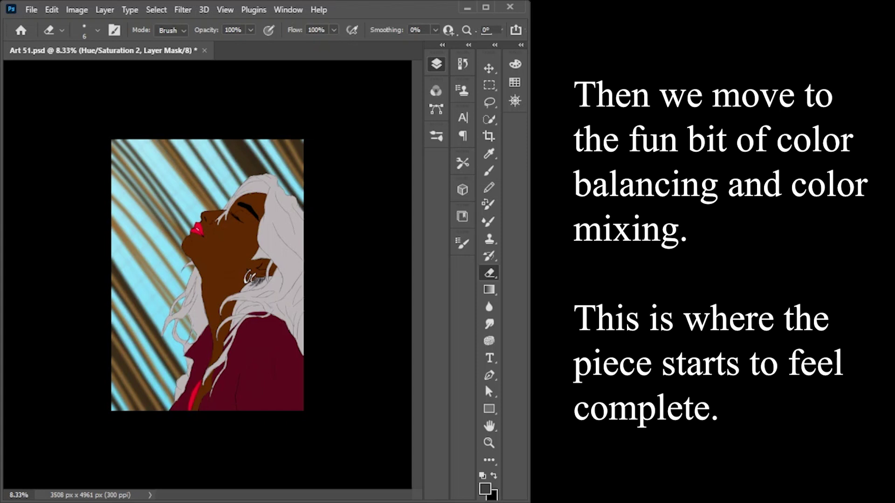
Recolor the clothing bright green and the hair vivid red with Hue/Saturation adjustment layers.
key("alt+bracketleft")
key("alt+bracketleft")
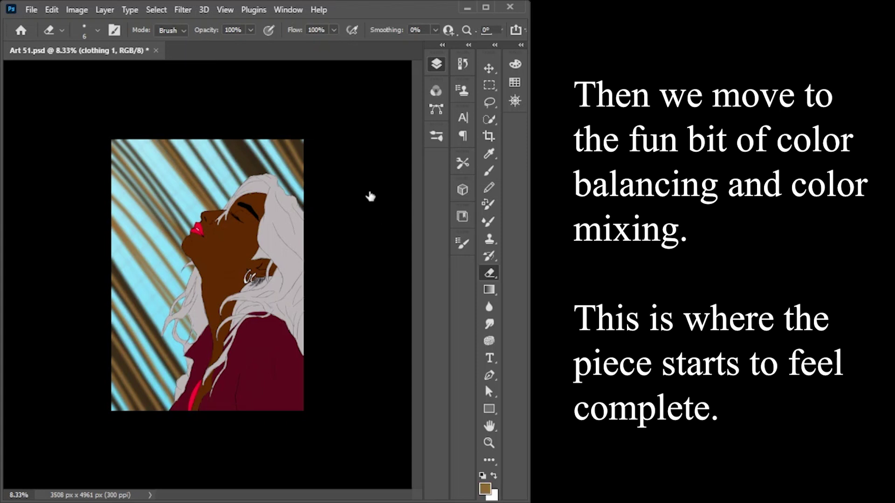
key("alt+bracketright")
key("b")
key("ctrl+i")
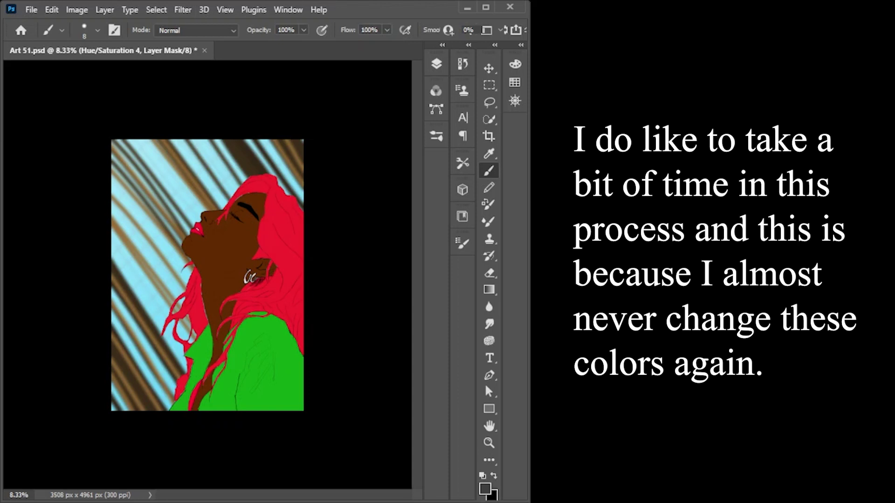
Create a new layer for the character and paint highlights along the nose and top of the hair with a white brush at size 90.
key("alt+bracketleft")
key("alt+bracketleft")
key("alt+bracketleft")
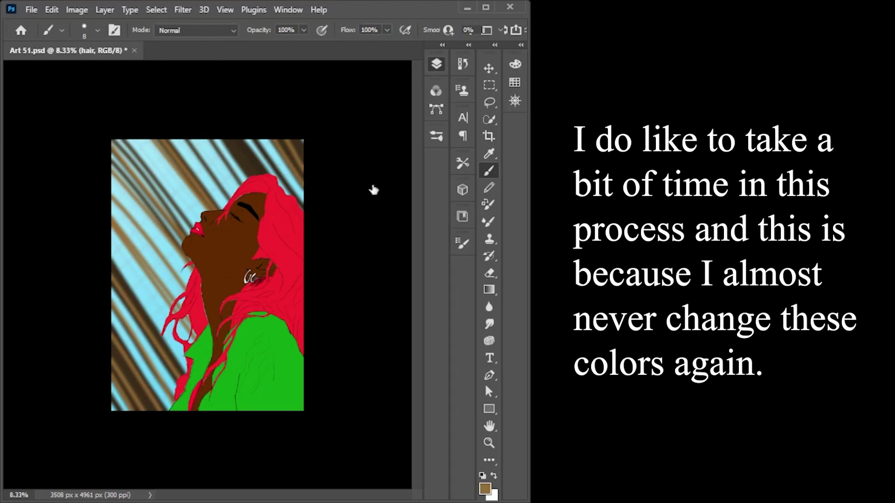
key("alt+bracketleft")
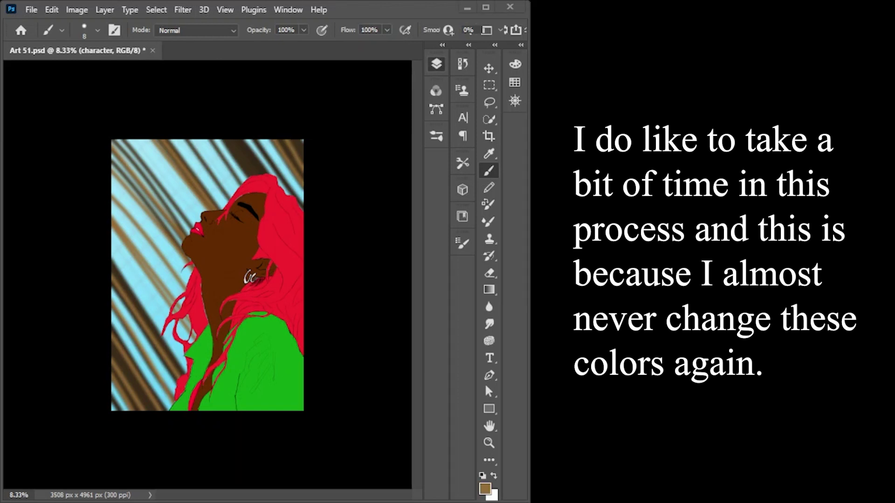
key("ctrl+shift+alt+n")
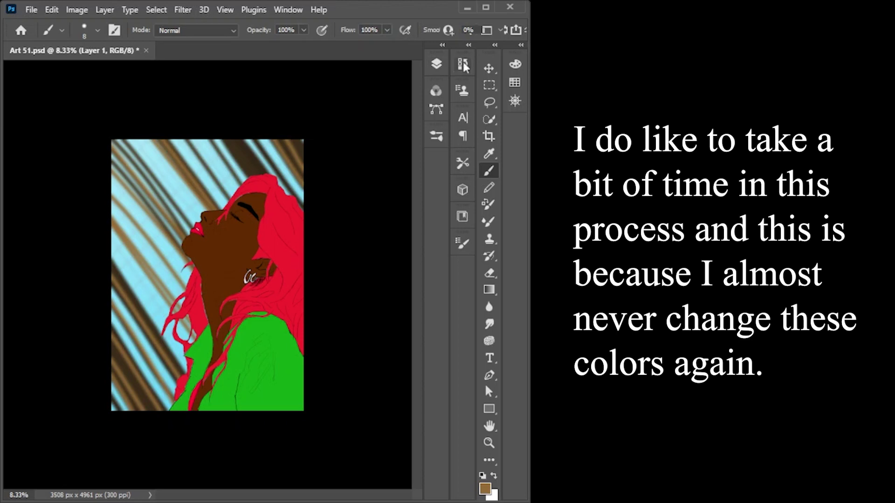
key("bracketright")
key("bracketright")
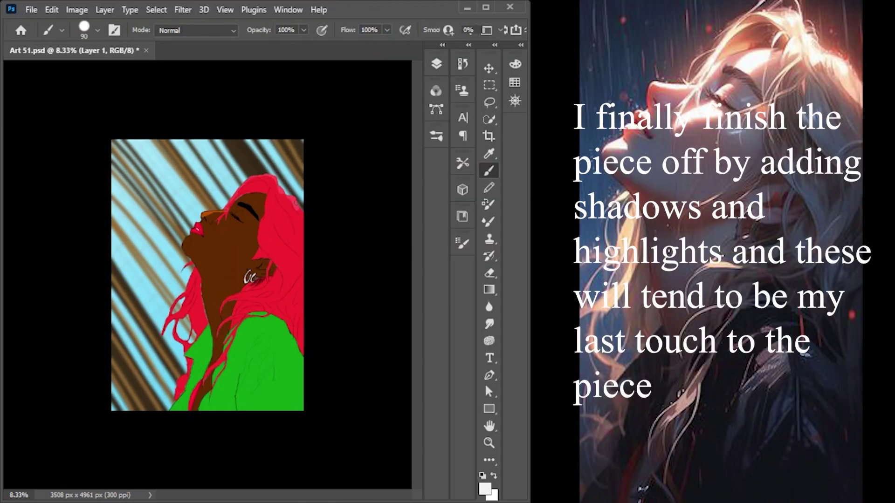
Clean up the highlights spilling past the nose and forehead outline, and reduce the brush size to 60.
key("ctrl+plus")
key("ctrl+plus")
key("ctrl+plus")
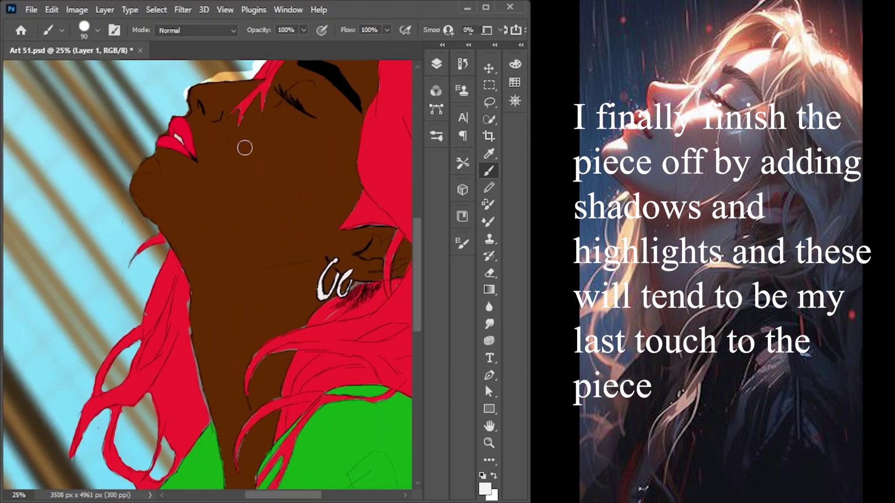
key("ctrl+minus")
mouse_move(246, 154)
left_mouse_down()
mouse_move(267, 147)
mouse_move(214, 158)
mouse_move(242, 148)
left_mouse_up()
key("e")
key("b")
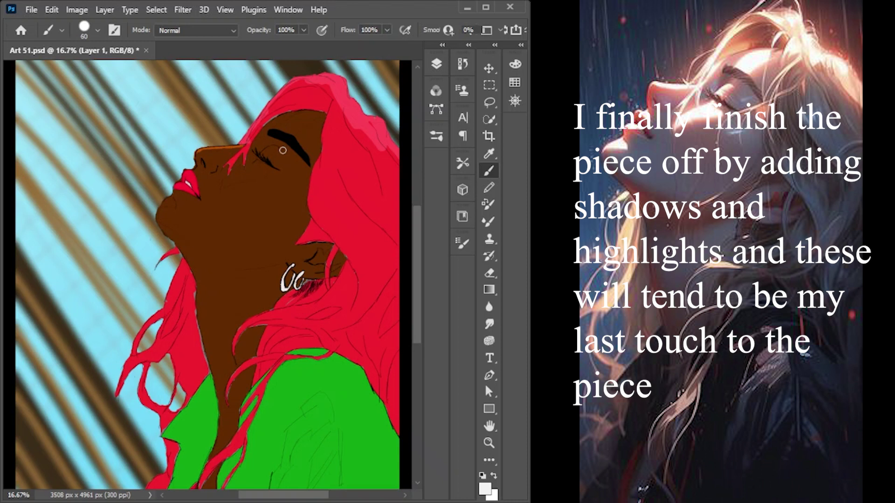
Paint highlights on the forehead, eyelid, cheek and chin, reducing the brush size to 20 for small areas.
key("ctrl+plus")
left_click_drag(311, 85, 279, 89)
mouse_move(285, 109)
left_mouse_down()
mouse_move(252, 120)
mouse_move(280, 111)
mouse_move(257, 134)
left_mouse_up()
left_click_drag(159, 171, 150, 162)
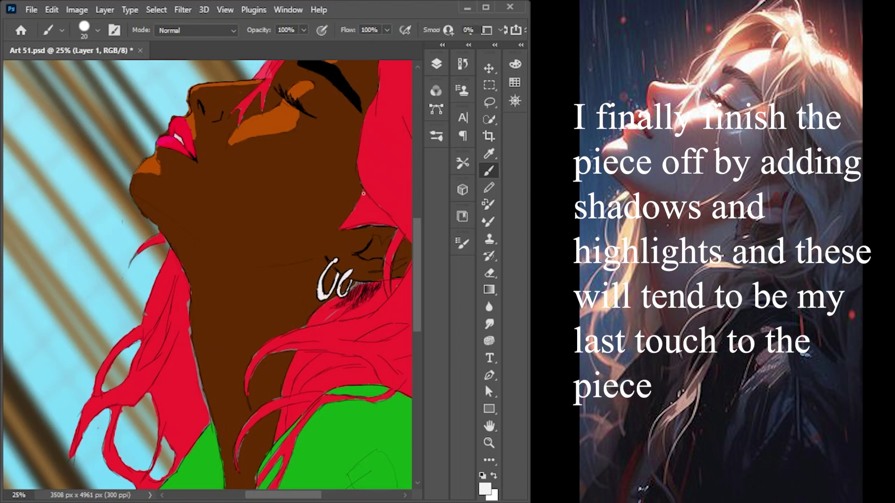
Paint highlights on the loose hair strands beside the neck and over the collar, using brush sizes 45 and 30.
key("bracketright")
key("bracketright")
mouse_move(171, 254)
left_mouse_down()
mouse_move(136, 356)
mouse_move(98, 396)
left_mouse_up()
mouse_move(158, 240)
left_mouse_down()
mouse_move(145, 402)
mouse_move(107, 401)
mouse_move(127, 401)
mouse_move(149, 368)
left_mouse_up()
scroll(149, 373, "down", 3)
left_click_drag(135, 400, 185, 373)
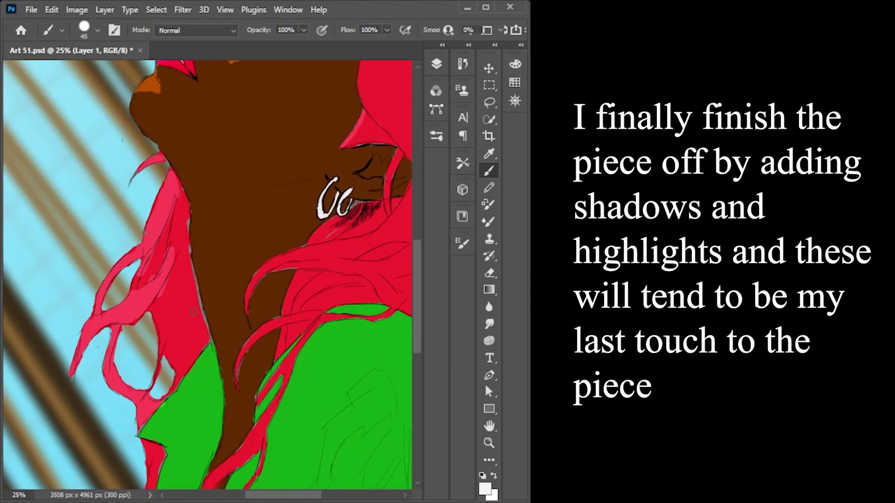
key("ctrl+minus")
key("bracketleft")
key("bracketleft")
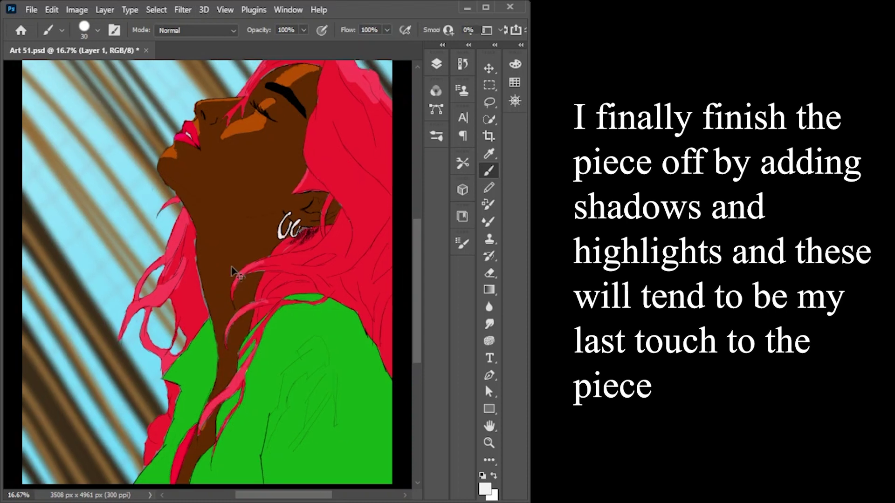
Reduce the brush size to 15 and extend the chin highlight up to just beneath the lower lip.
key("ctrl+plus")
key("bracketleft")
key("bracketleft")
key("bracketleft")
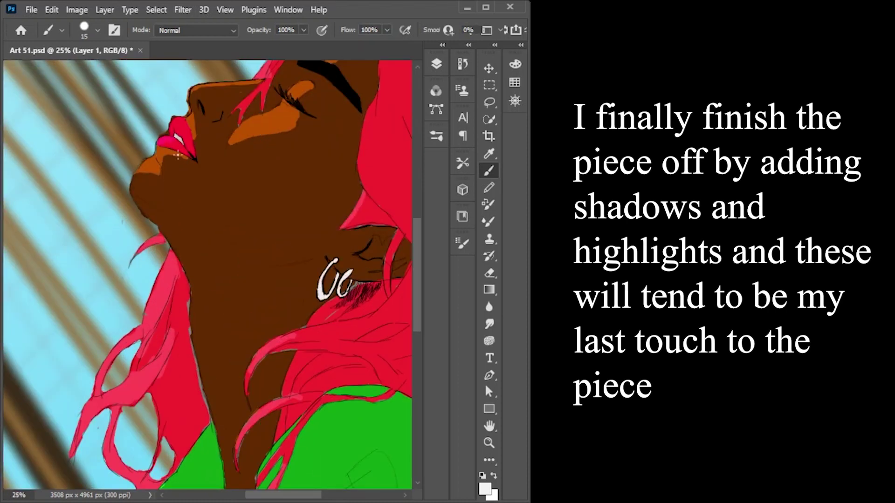
On a layer named shadow, choose a grey, set the brush size to 125 and shade under the jaw and the hair beside the neck.
key("ctrl+minus")
key("ctrl+minus")
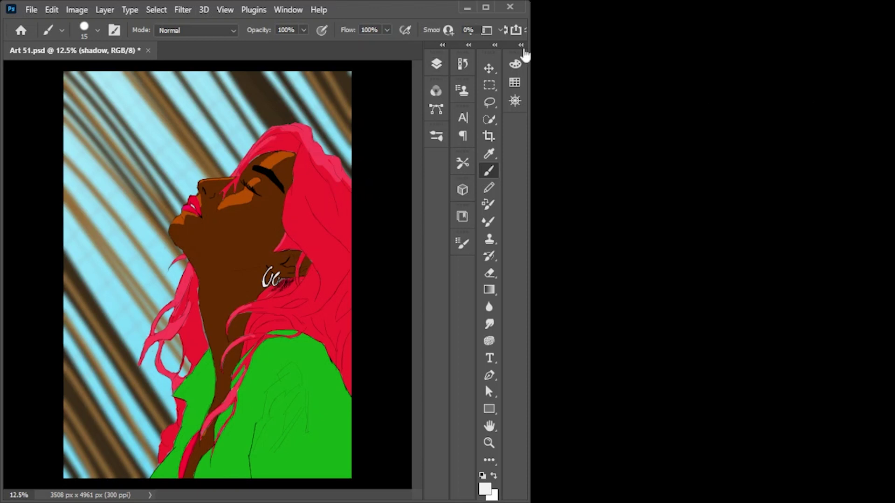
left_click(515, 64)
left_click(408, 376)
left_click(238, 239)
key("bracketright")
key("bracketright")
mouse_move(201, 274)
left_mouse_down()
mouse_move(178, 248)
mouse_move(239, 278)
mouse_move(206, 275)
left_mouse_up()
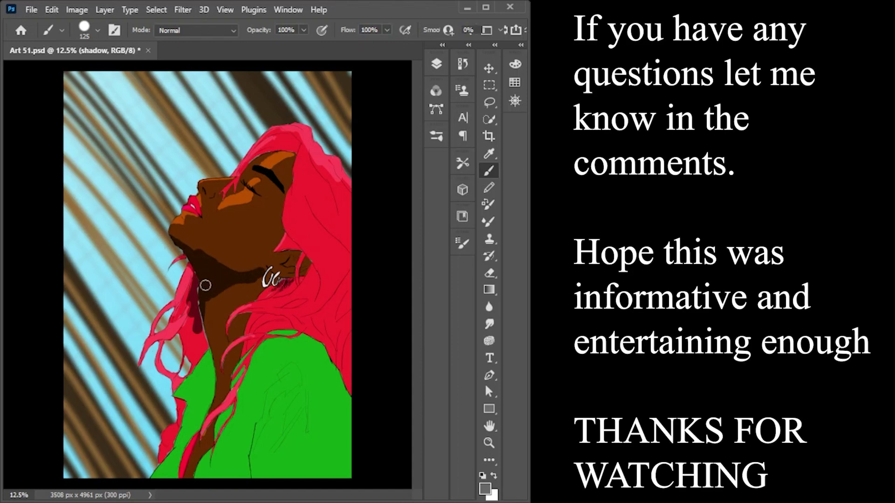
Paint shadows over the lower neck, the collar, the front of the jacket and the hair below the ear.
mouse_move(237, 325)
left_mouse_down()
mouse_move(201, 333)
mouse_move(190, 315)
mouse_move(199, 399)
mouse_move(186, 396)
left_mouse_up()
key("Tab")
key("ctrl+plus")
scroll(239, 266, "down", 5)
mouse_move(375, 170)
left_mouse_down()
mouse_move(335, 208)
mouse_move(326, 182)
mouse_move(294, 219)
mouse_move(270, 298)
mouse_move(265, 275)
mouse_move(286, 268)
mouse_move(340, 208)
mouse_move(321, 201)
mouse_move(386, 168)
left_mouse_up()
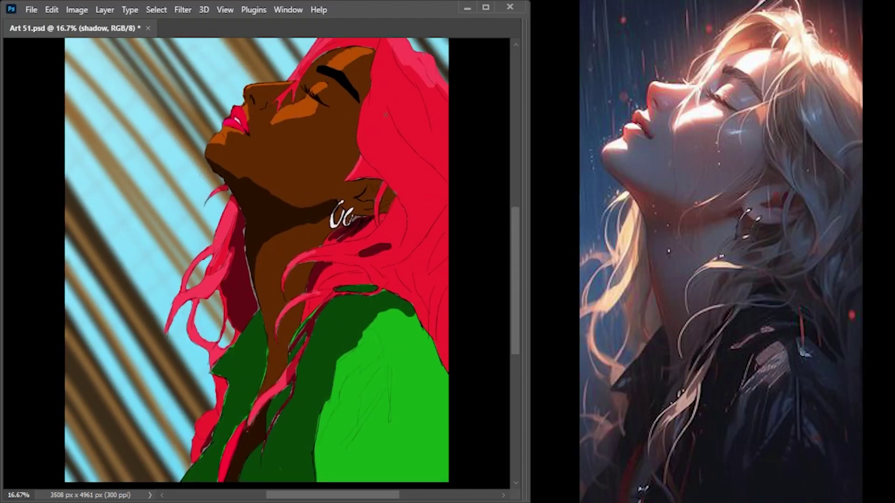
mouse_move(382, 102)
left_mouse_down()
mouse_move(434, 205)
mouse_move(389, 146)
left_mouse_up()
key("ctrl+minus")
key("ctrl+z")
key("ctrl+z")
key("ctrl+z")
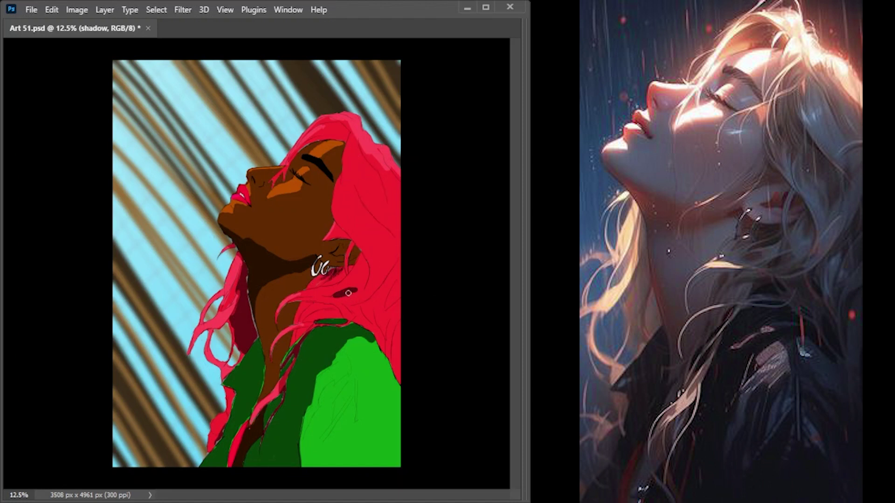
Paint a large shadow over the lower hair behind the shoulder.
key("ctrl+shift+z")
key("ctrl+shift+z")
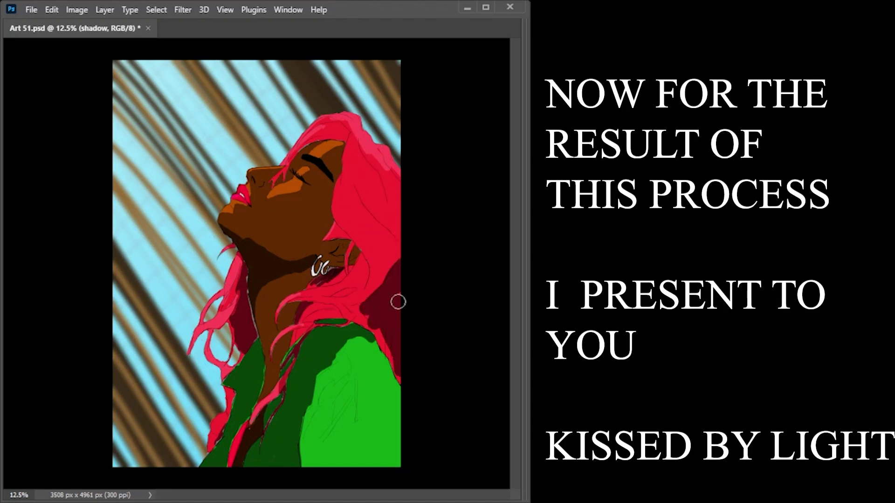
mouse_move(371, 320)
left_mouse_down()
mouse_move(361, 299)
mouse_move(393, 297)
left_mouse_up()
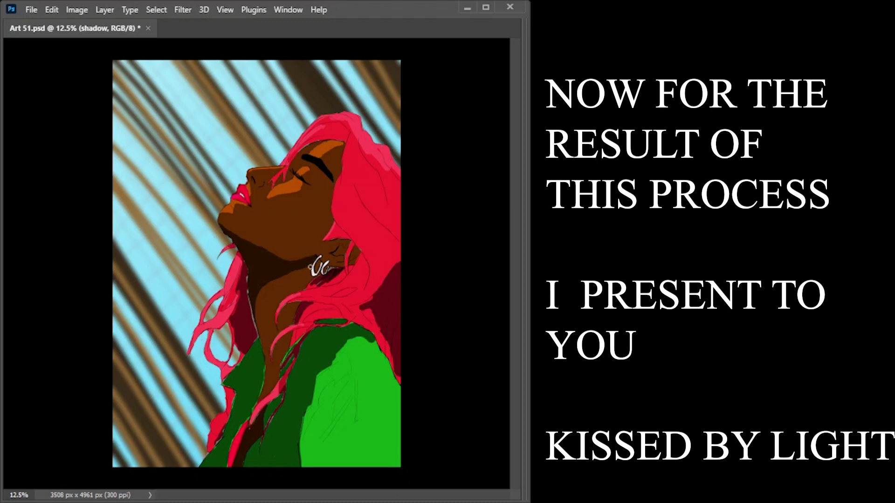
scroll(258, 318, "down", 2)
scroll(258, 318, "up", 3)
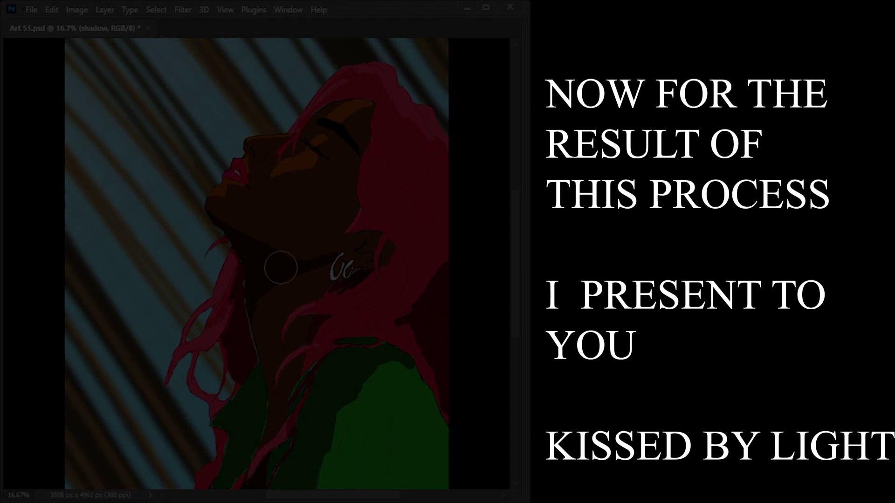